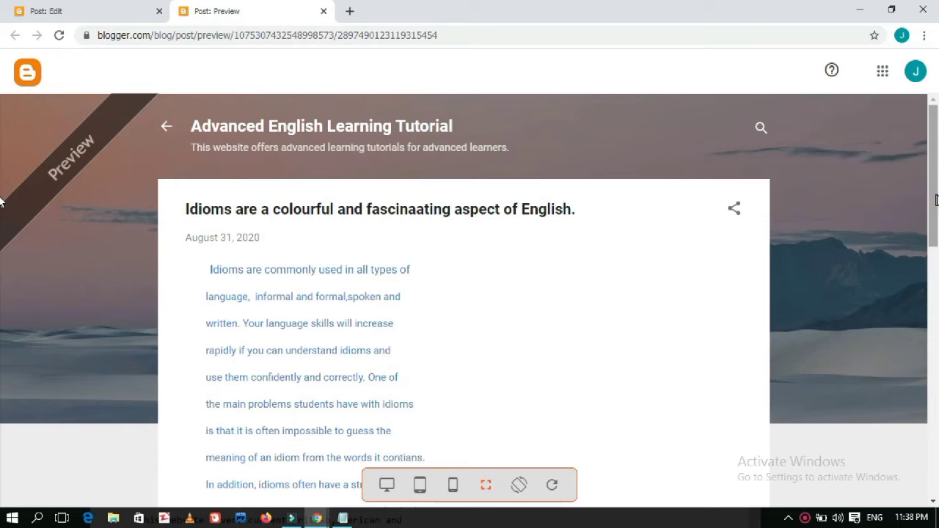
Save the idioms post and check its preview alongside the other open post preview, returning to the editor.
left_click_drag(937, 207, 937, 273)
scroll(412, 221, "up", 2)
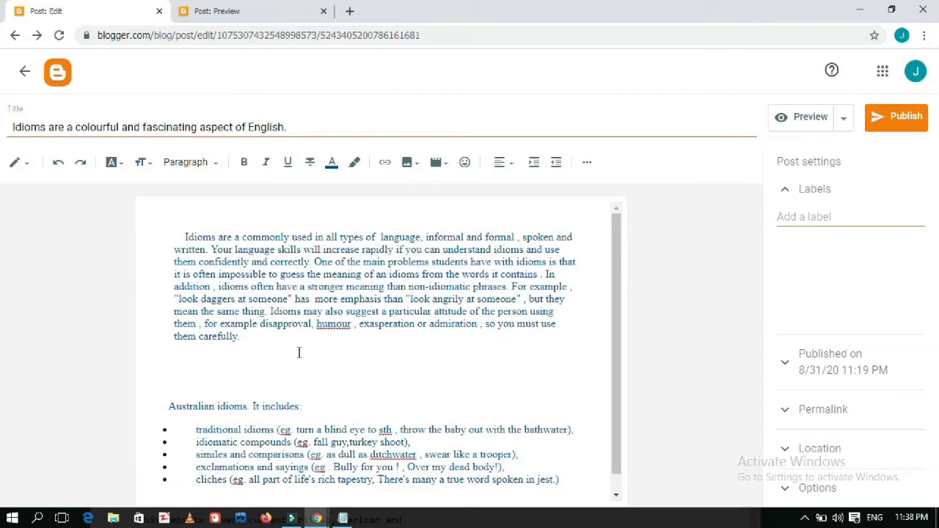
left_click(842, 122)
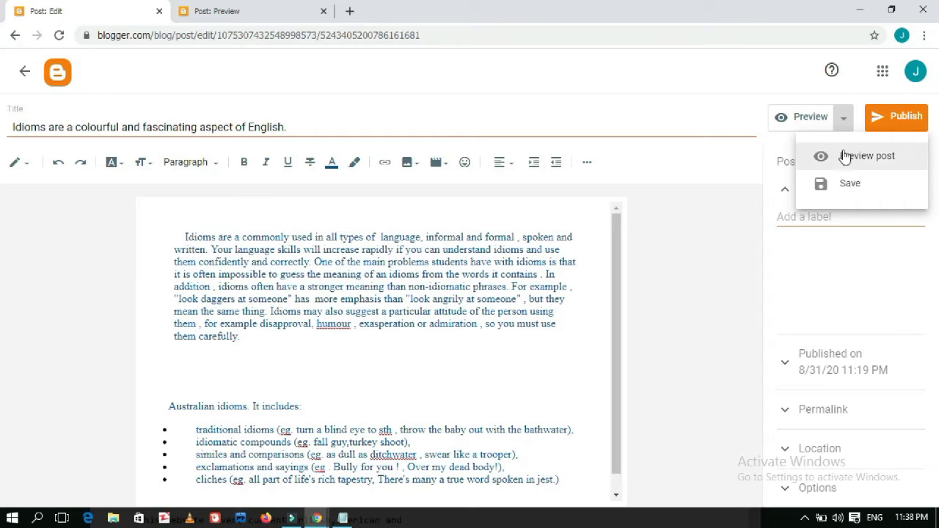
left_click(844, 186)
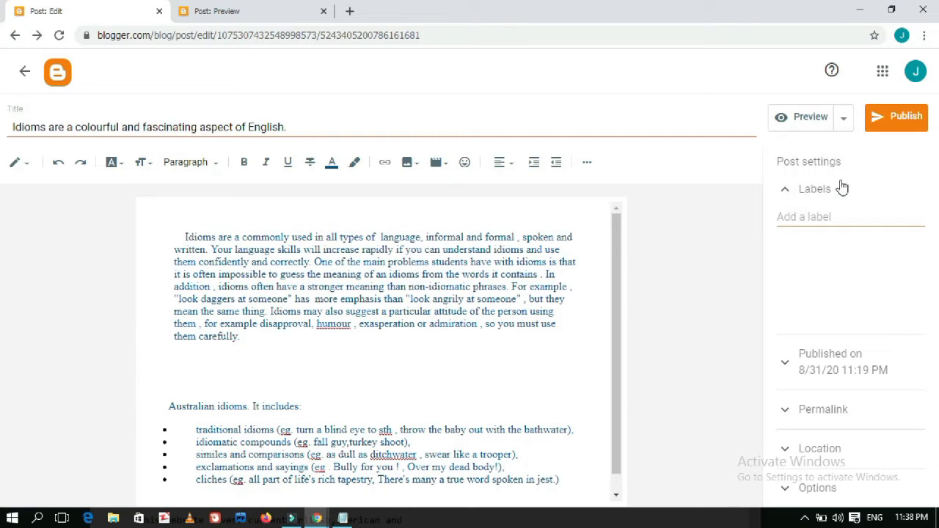
left_click(787, 118)
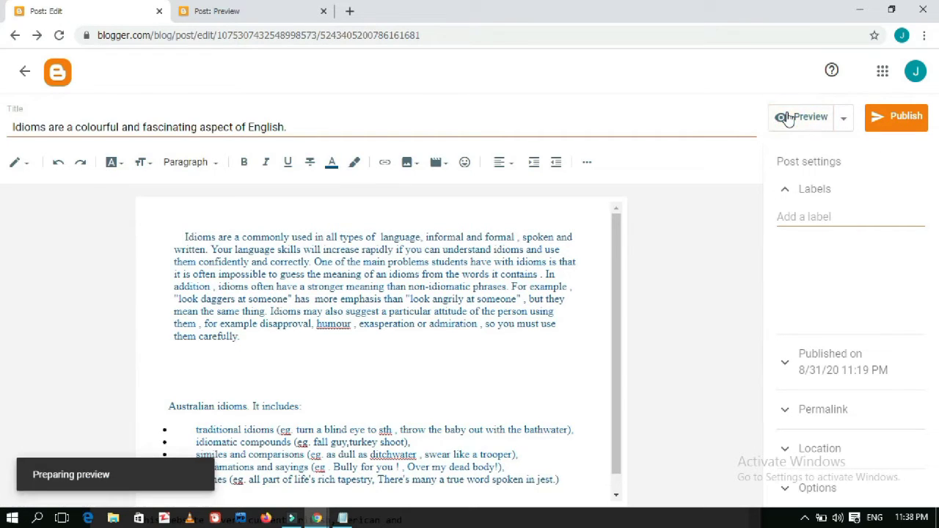
left_click(479, 16)
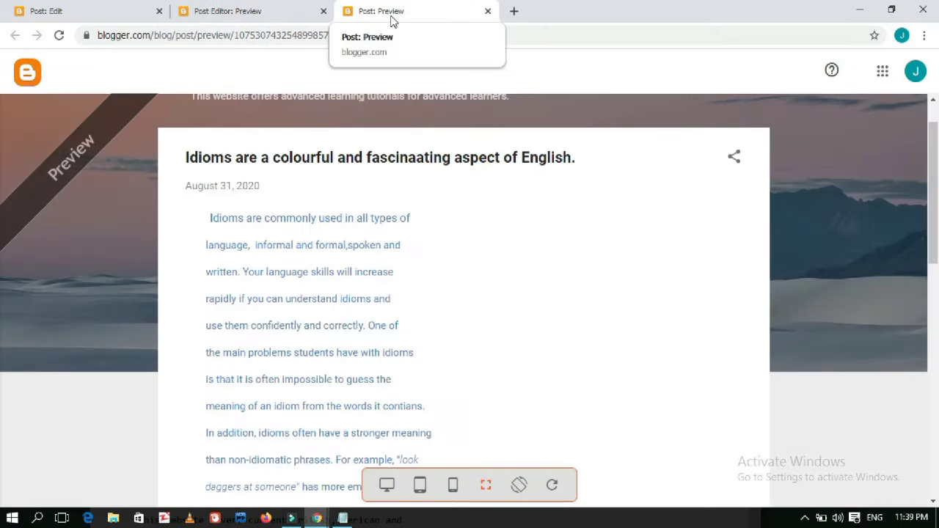
key("ctrl+shift+Tab")
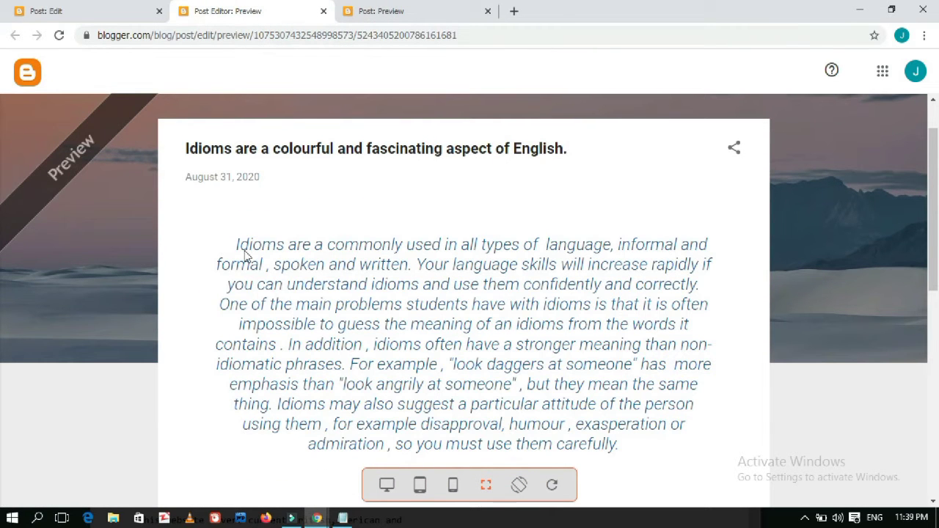
key("ctrl+shift+Tab")
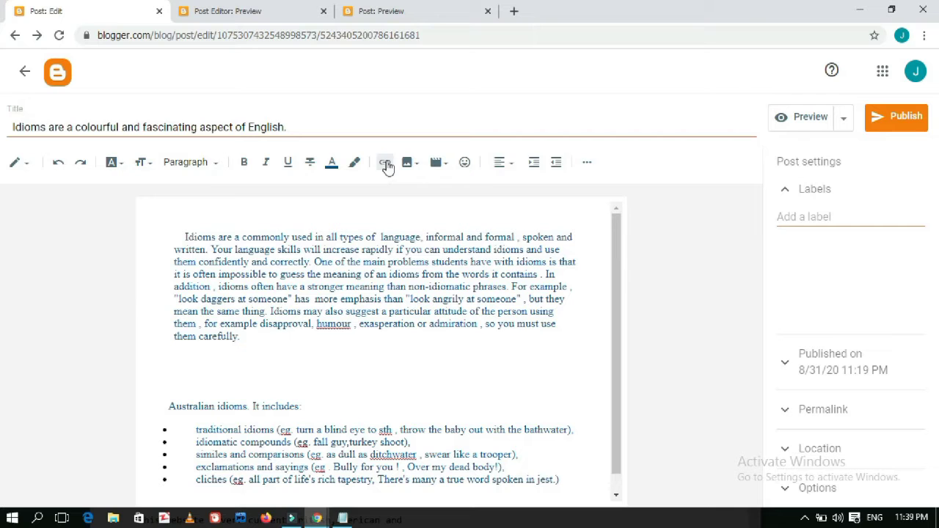
Add the word "Download" in the blank space above the "Australian idioms. It includes:" line.
left_click(197, 353)
key("Delete")
type("Download")
Start inserting a link on the word "Download" in the post.
left_click_drag(215, 347, 156, 347)
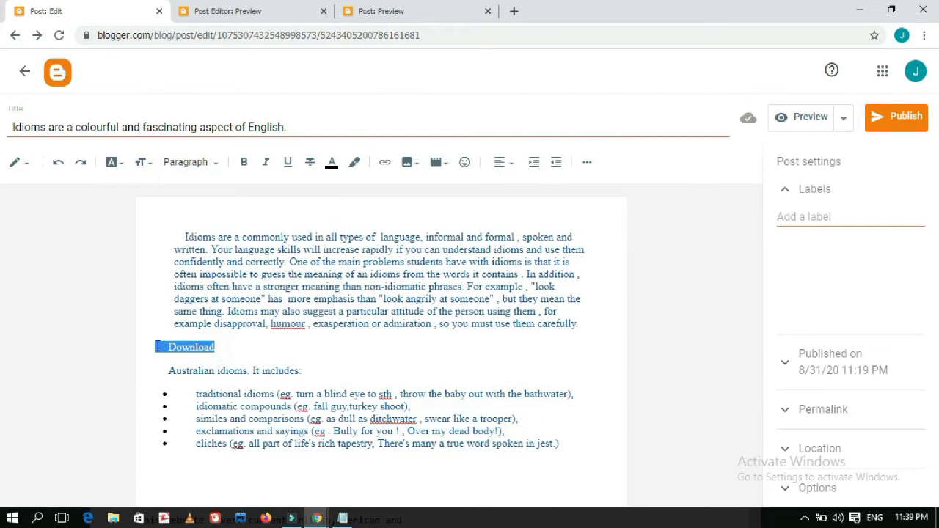
left_click(384, 163)
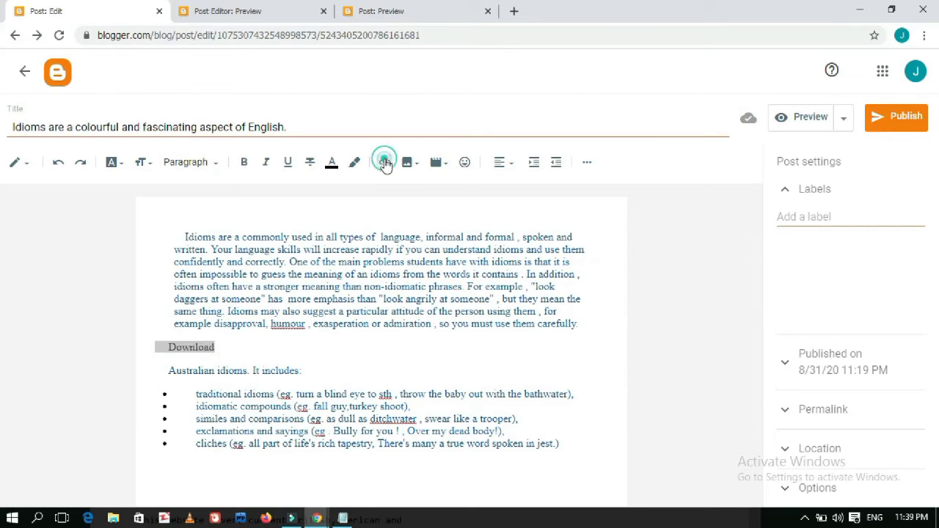
left_click(385, 160)
left_click(387, 168)
left_click(417, 245)
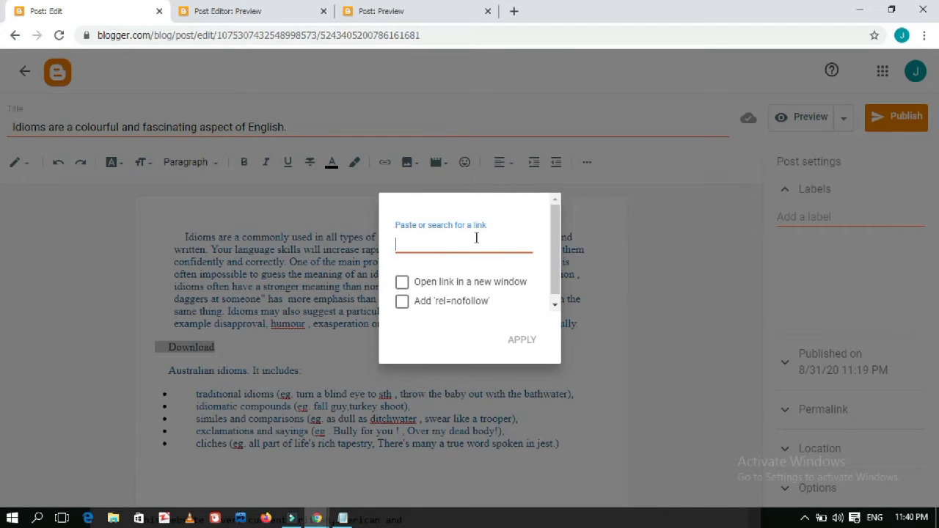
Switch to Firefox and search Google for "English learning with ana".
left_click(265, 518)
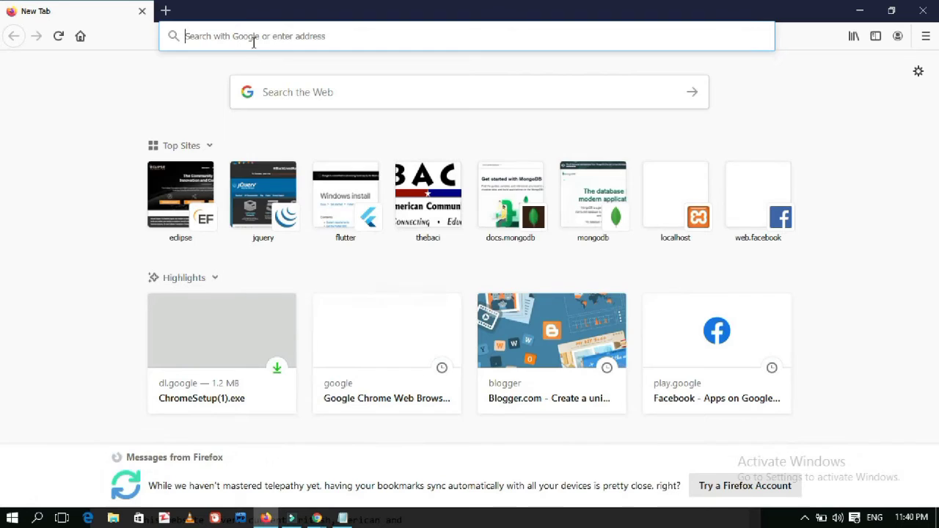
left_click(253, 35)
type("En")
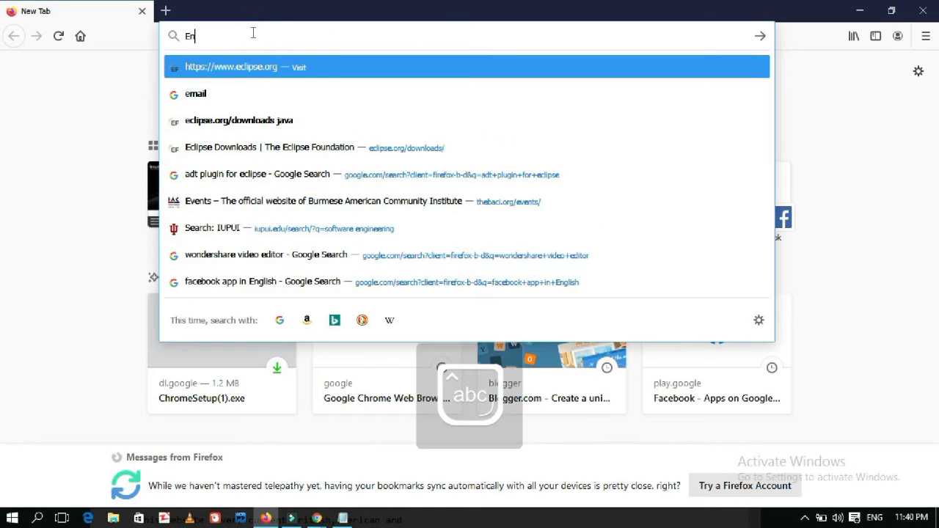
type("glish learning with ana")
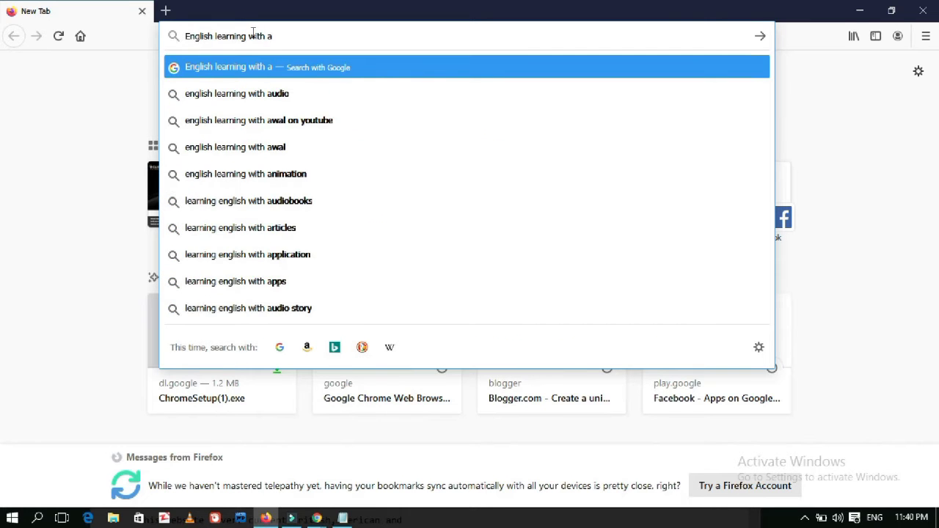
key("Return")
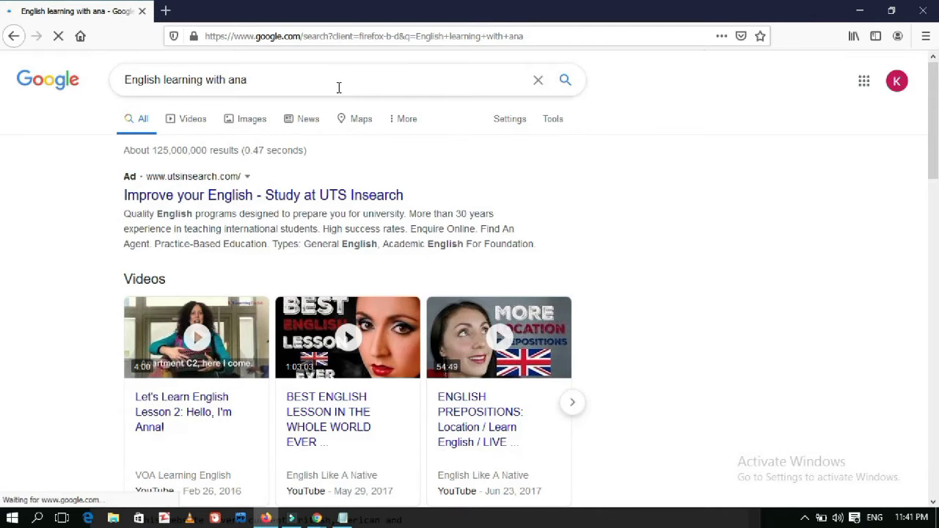
Copy the Google results page address and apply it as the link for "Download" in the Blogger post in Chrome.
left_click(415, 31)
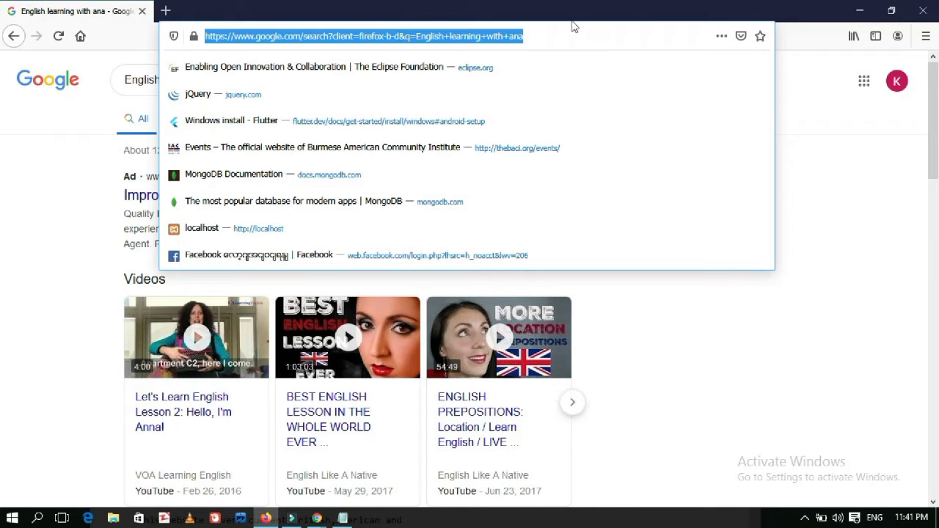
left_click(214, 519)
mouse_move(317, 519)
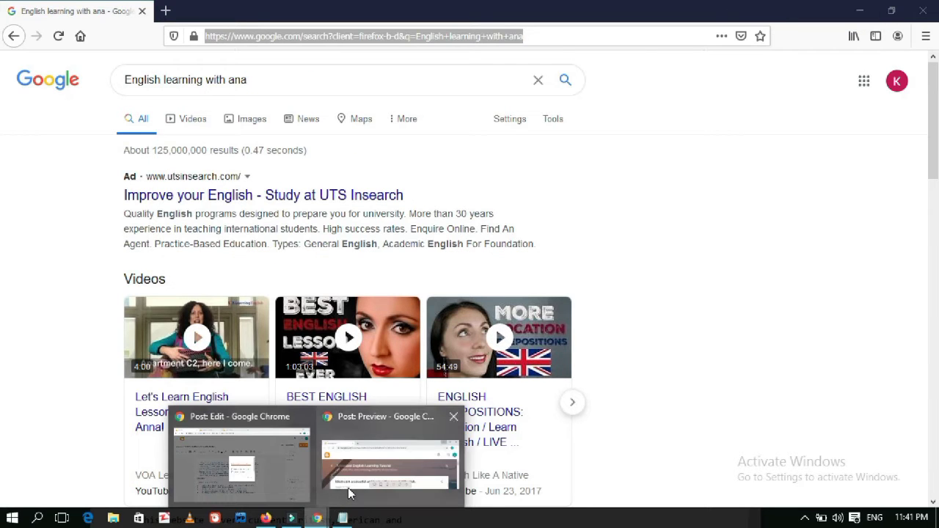
left_click(272, 457)
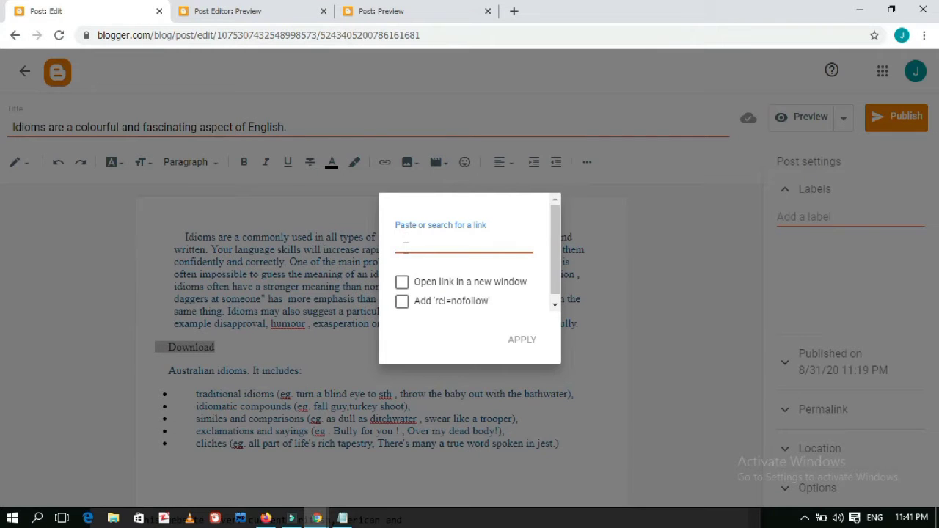
key("ctrl+v")
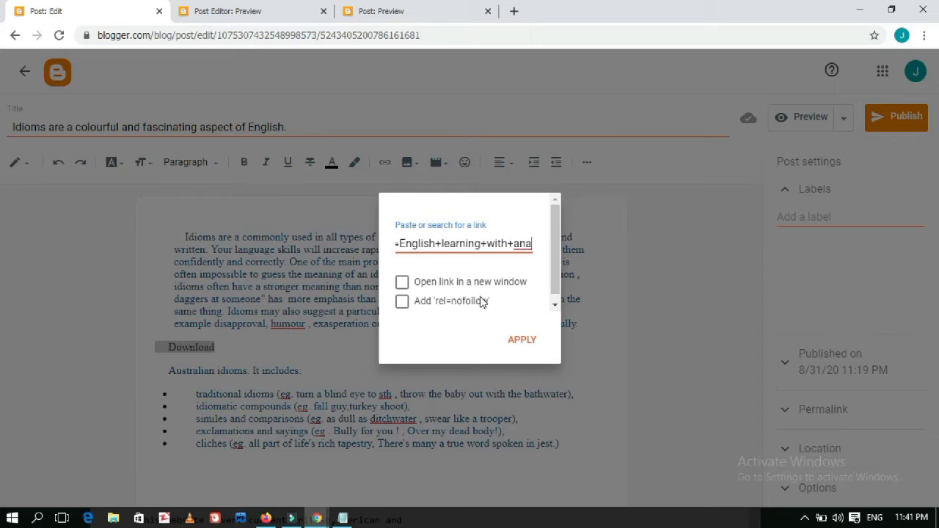
left_click(521, 340)
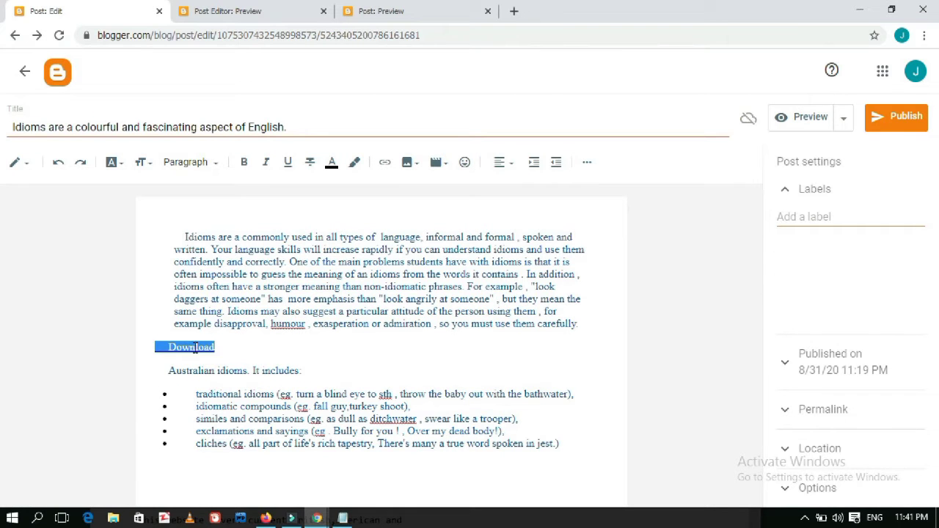
left_click(225, 356)
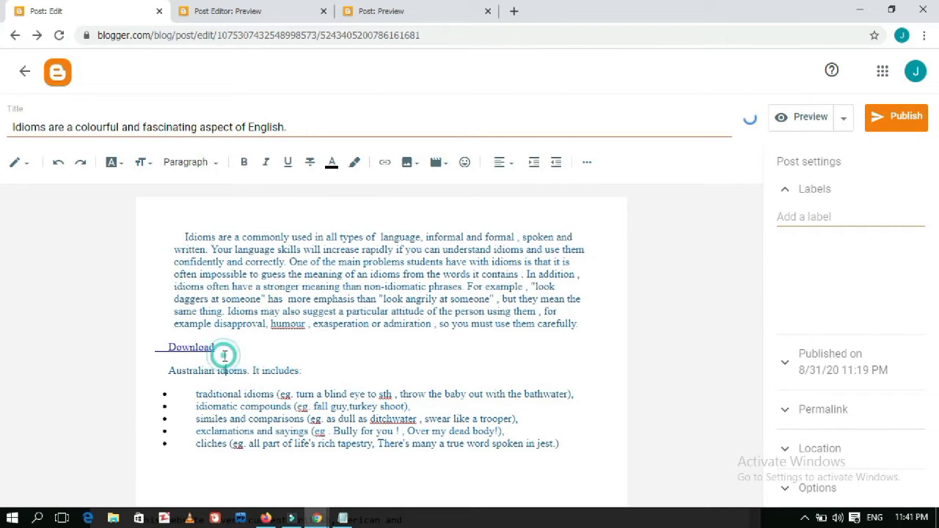
Test the "Download" link by following it, look over the post preview, and return to the post editor.
triple_click(185, 350)
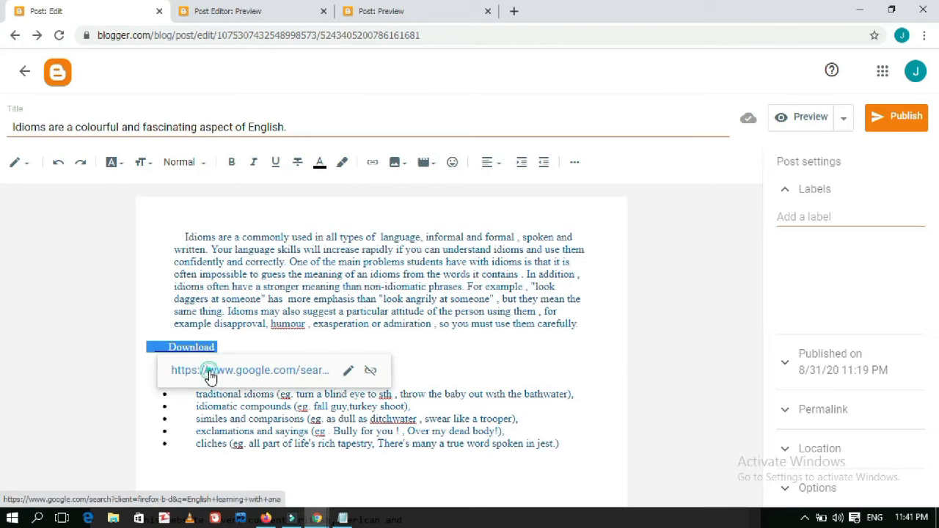
left_click(211, 372)
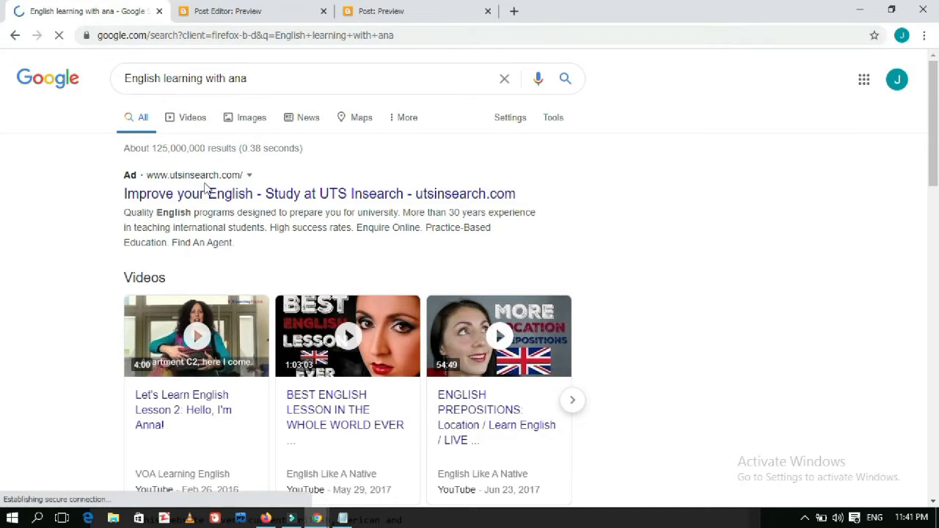
left_click(228, 11)
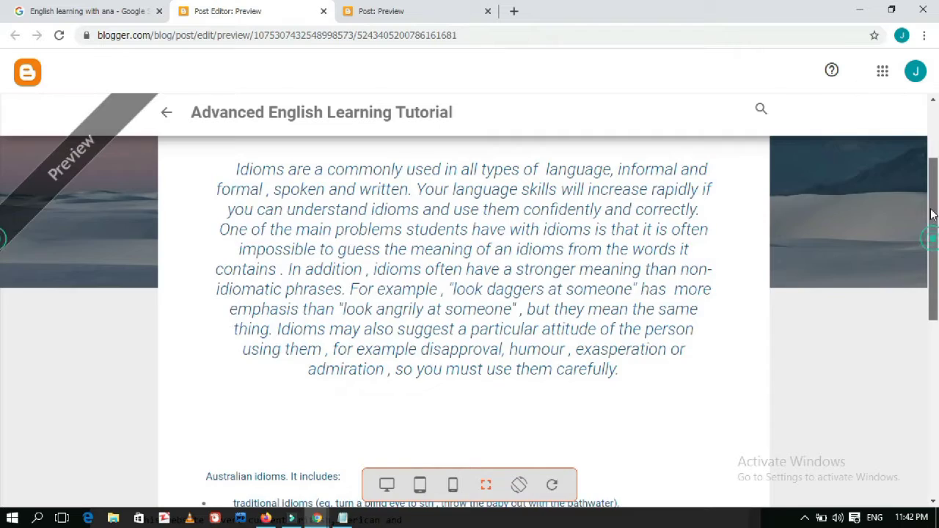
scroll(761, 212, "up", 2)
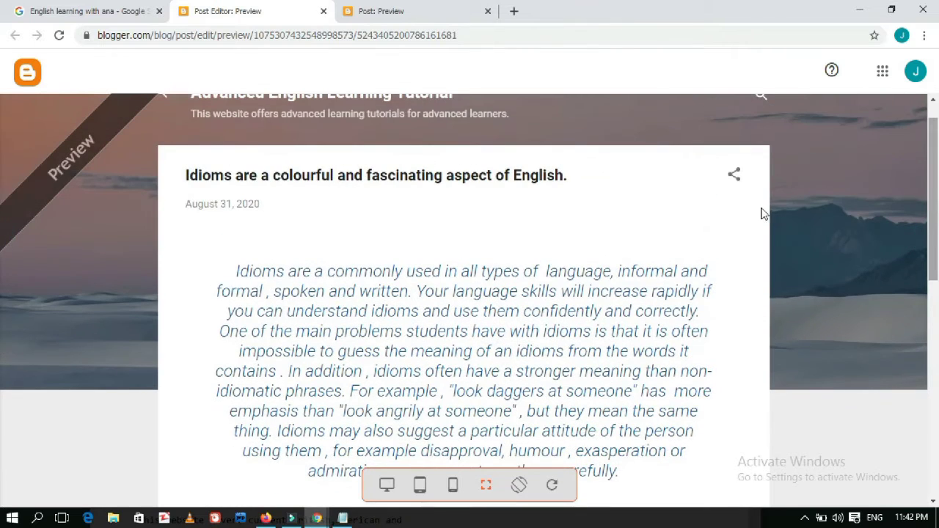
left_click(91, 14)
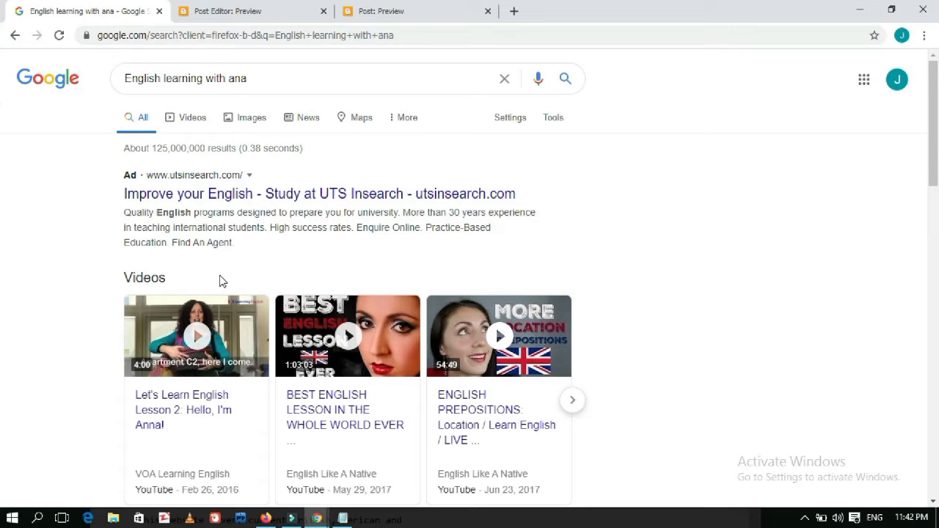
left_click(14, 36)
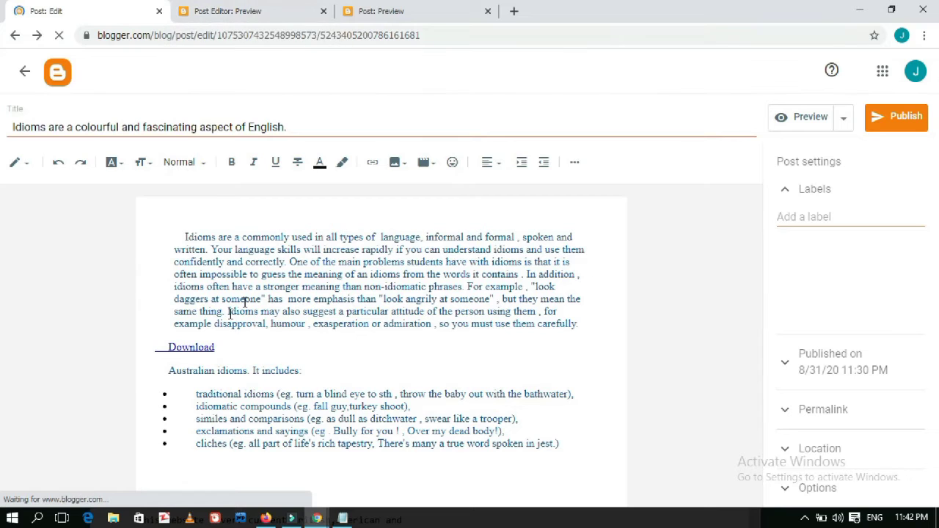
Relink the word "Download" to the Google search page for "English learning with ana" from Firefox, set to open in a new window.
left_click(198, 349)
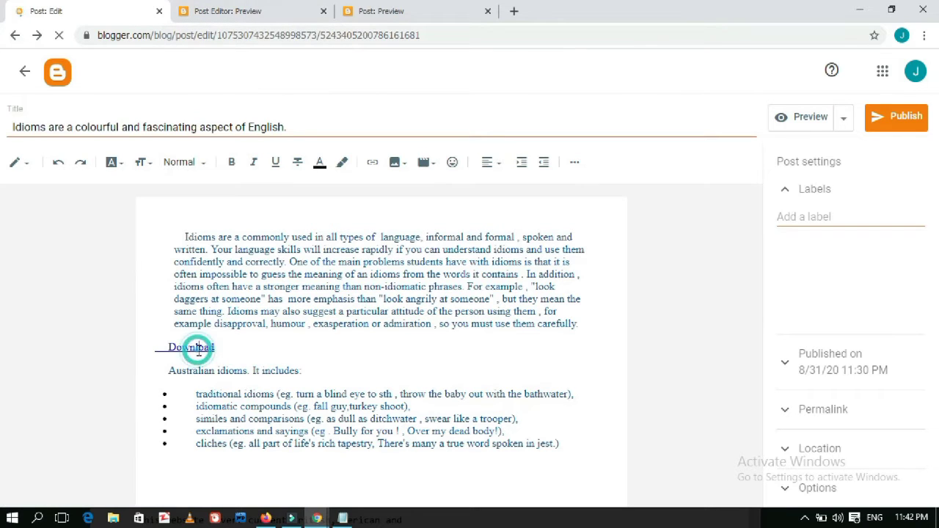
double_click(198, 349)
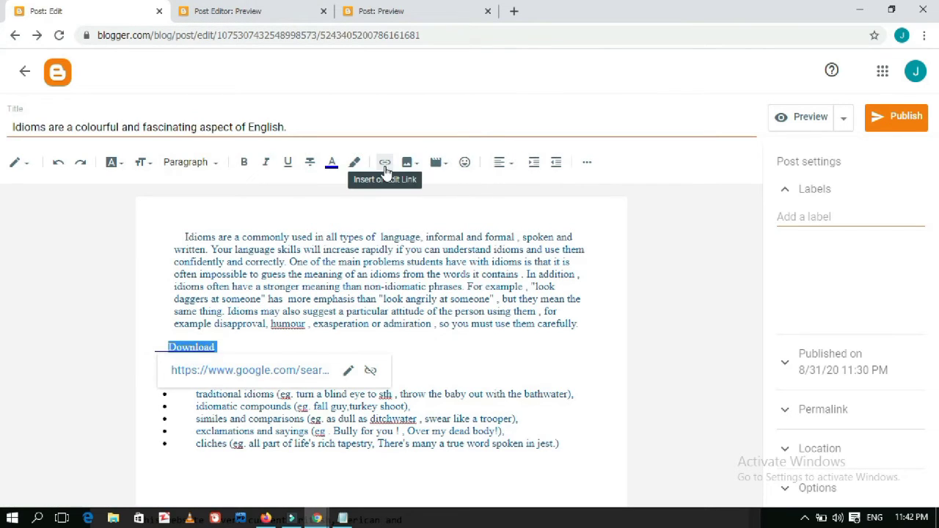
left_click(385, 167)
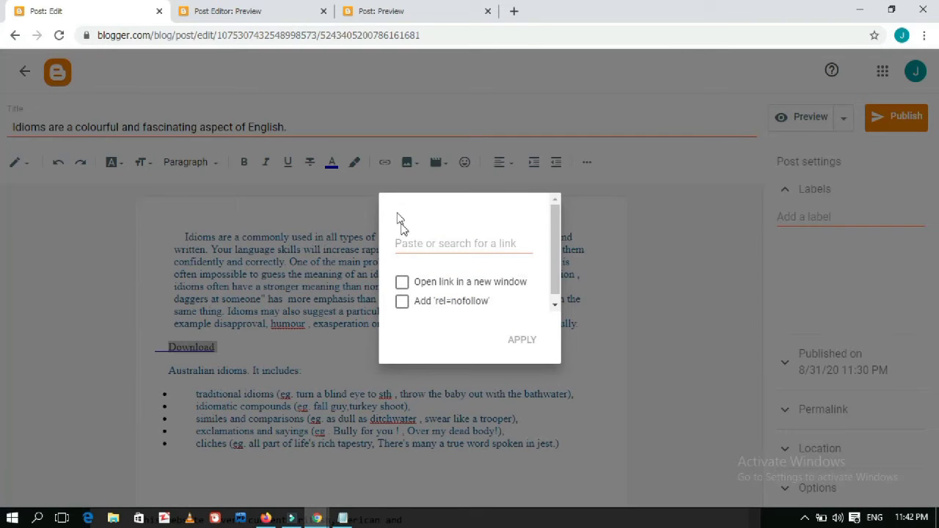
left_click(404, 242)
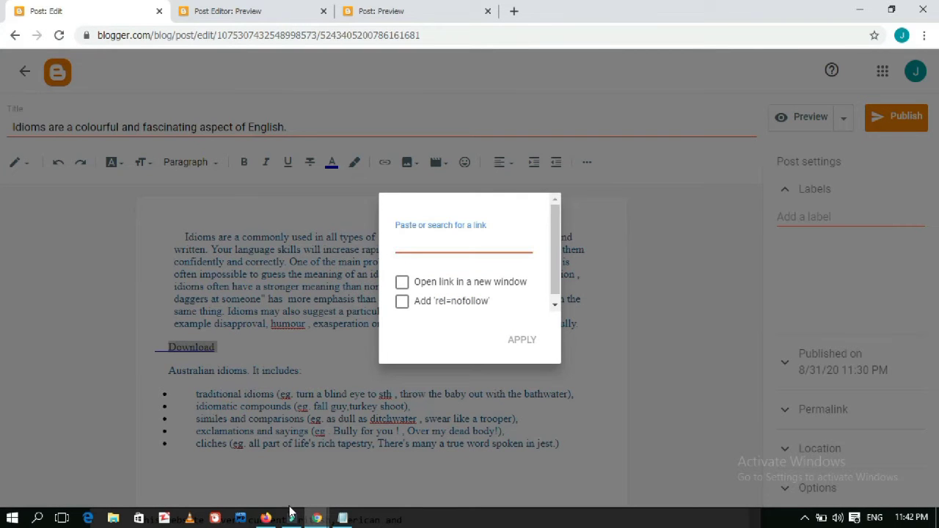
left_click(266, 518)
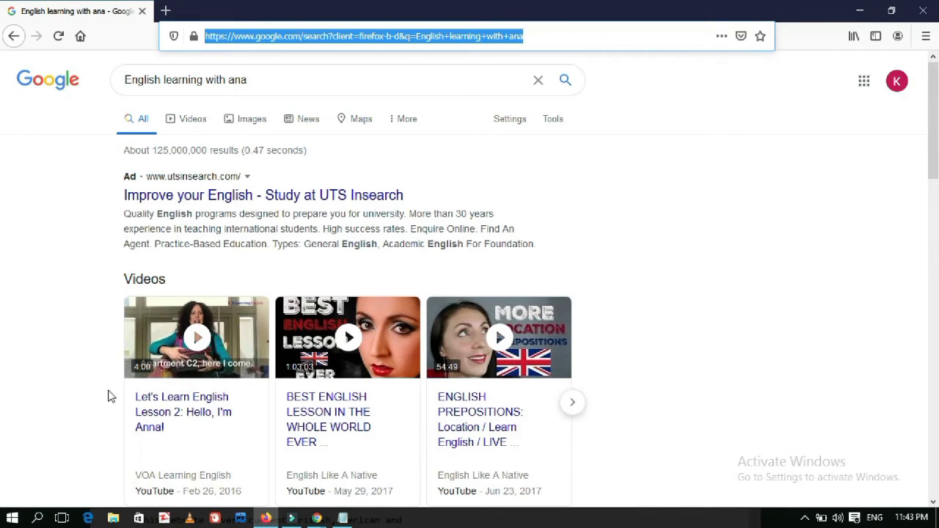
mouse_move(314, 517)
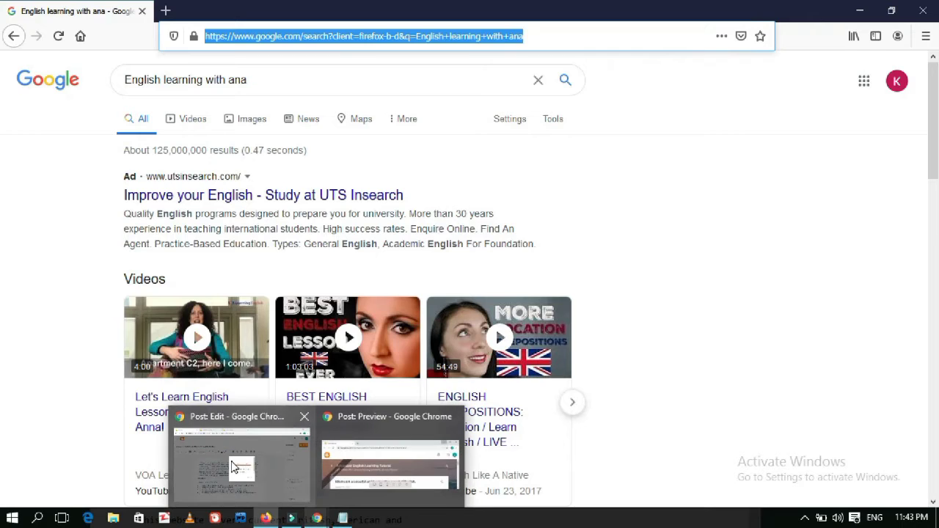
left_click(234, 468)
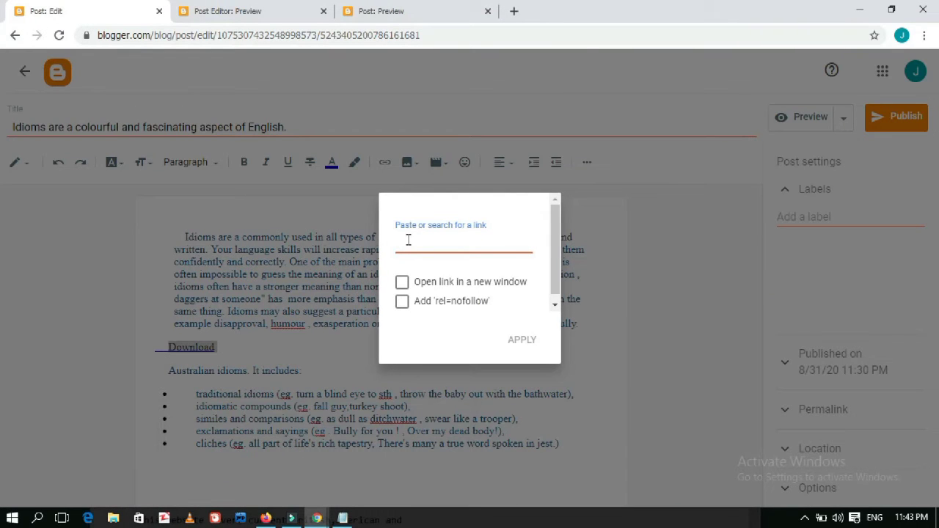
key("ctrl+v")
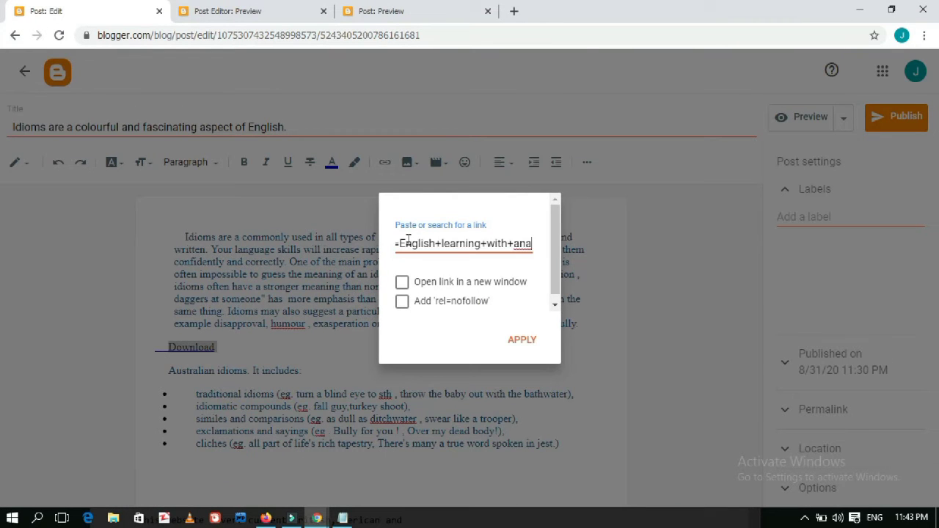
left_click(402, 286)
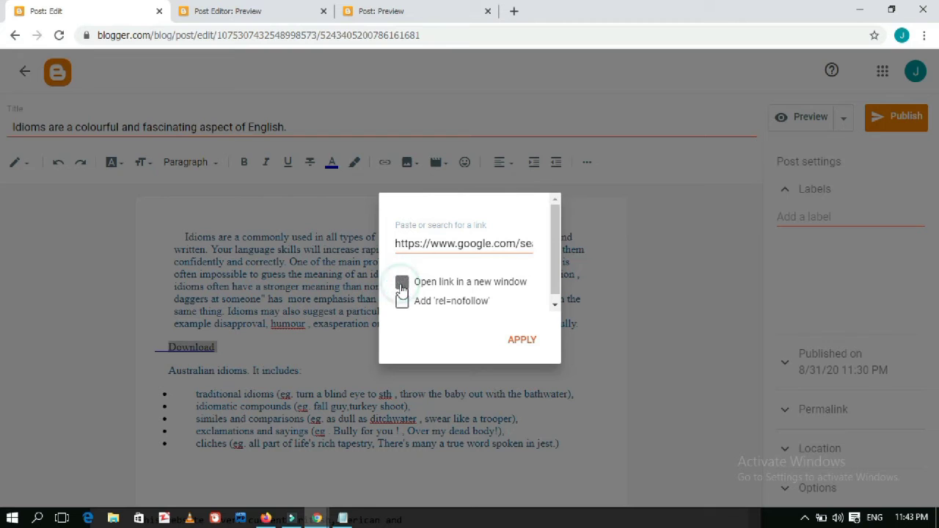
left_click(521, 342)
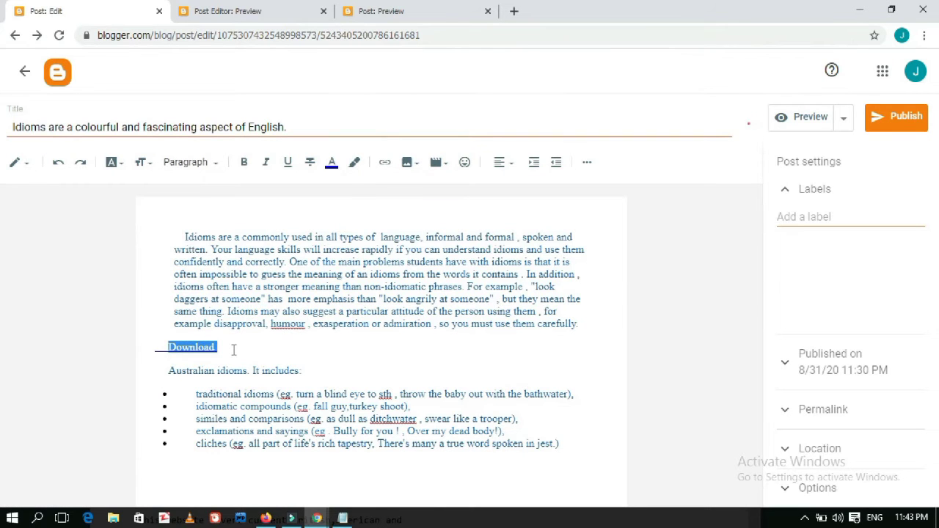
Follow the "Download" link from the editor to check its target page and return to the post.
triple_click(201, 348)
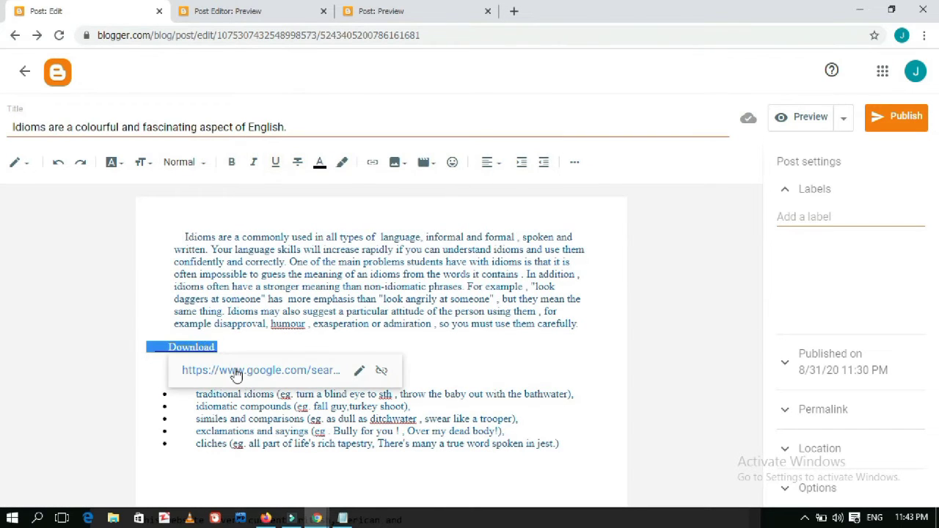
left_click(235, 372)
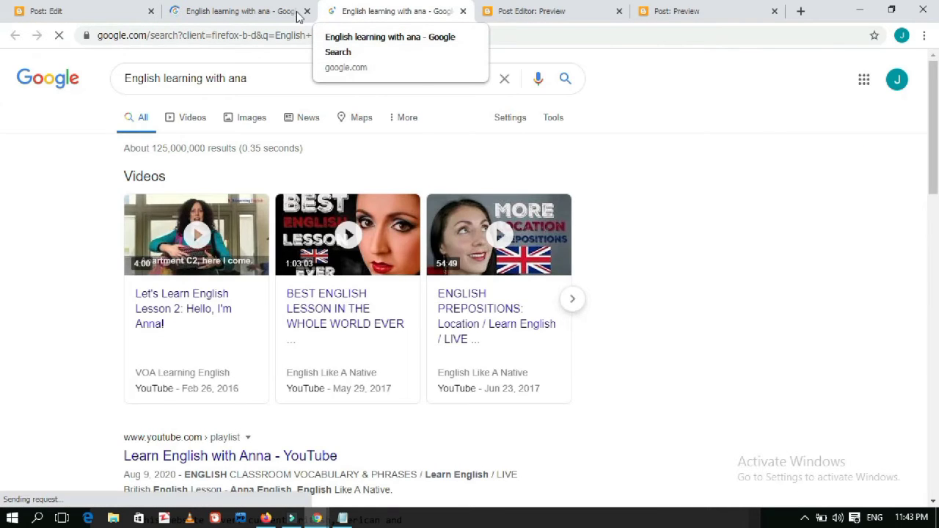
left_click(46, 11)
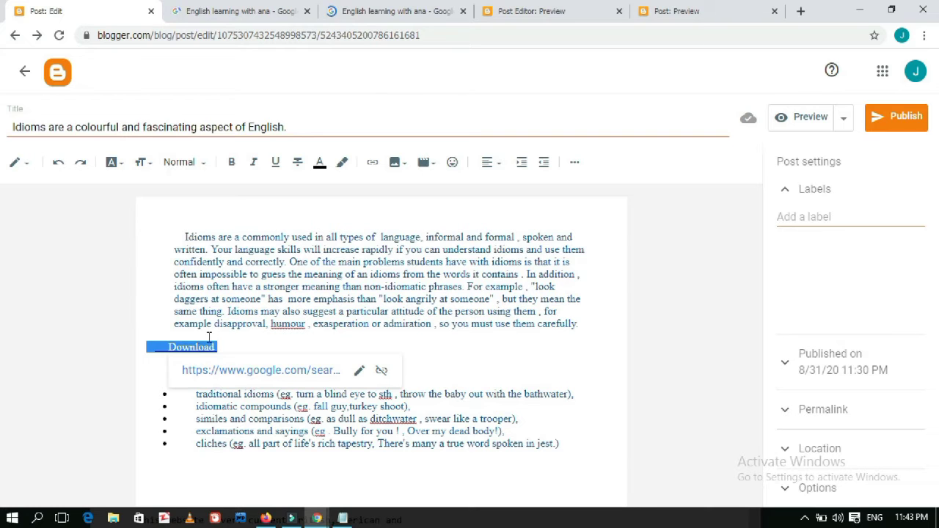
left_click(365, 13)
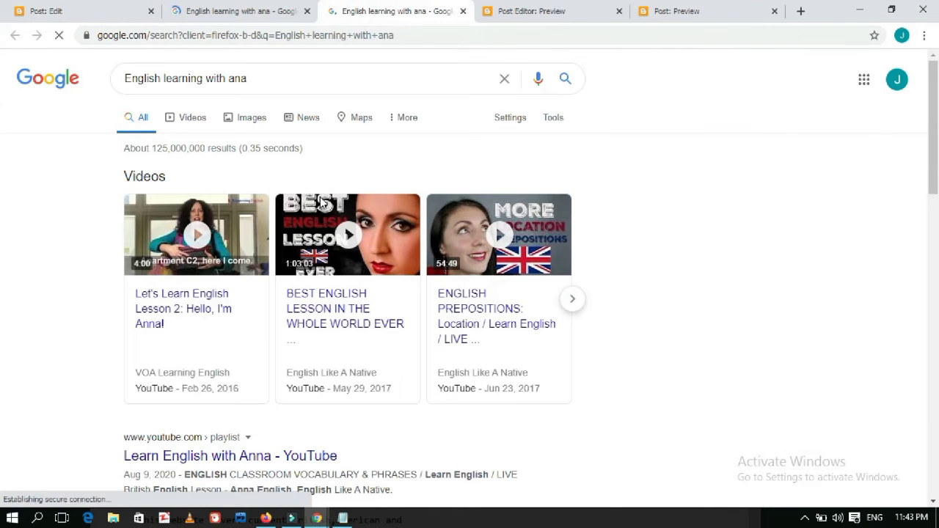
left_click(88, 11)
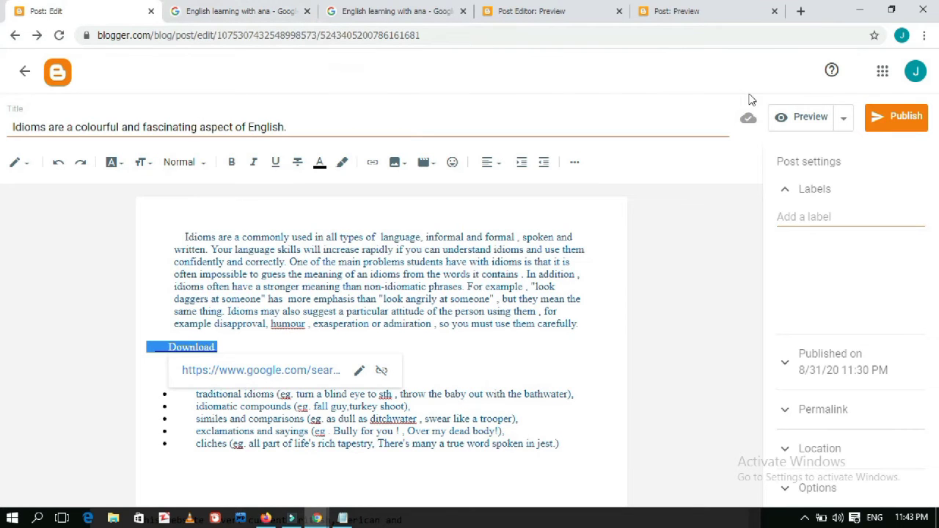
Save the post and test the "Download" link in its preview.
left_click(843, 120)
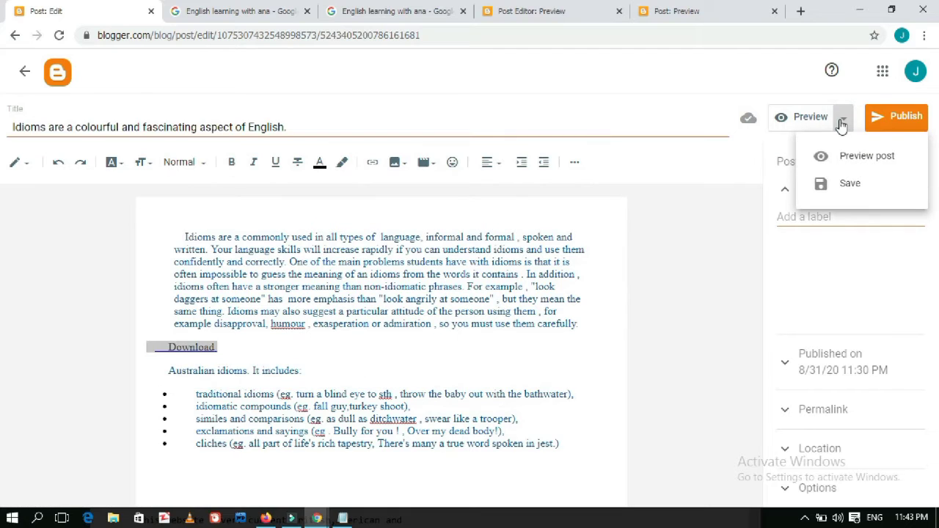
left_click(844, 188)
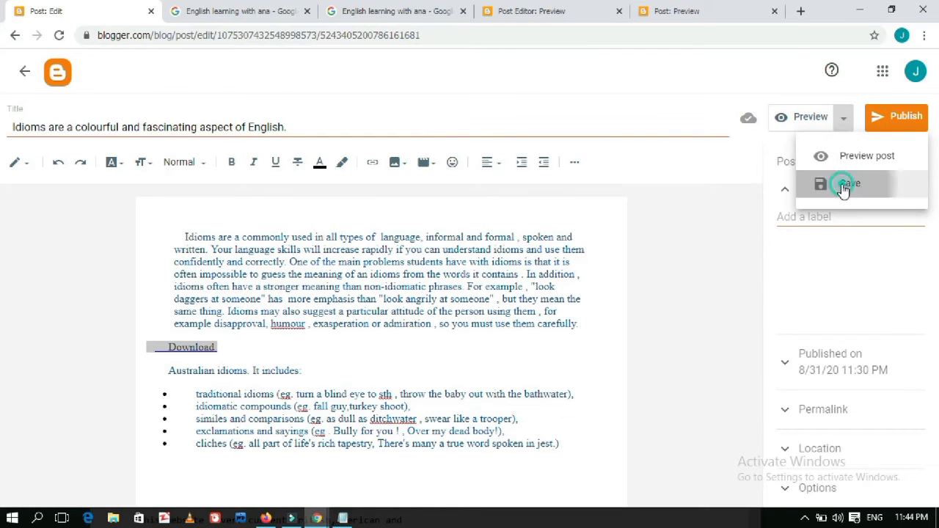
left_click(781, 120)
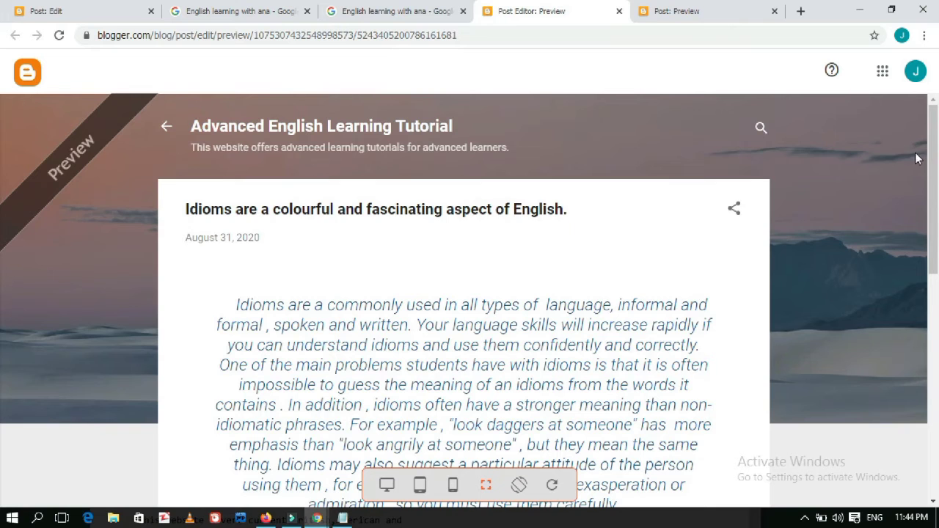
left_click_drag(934, 173, 938, 273)
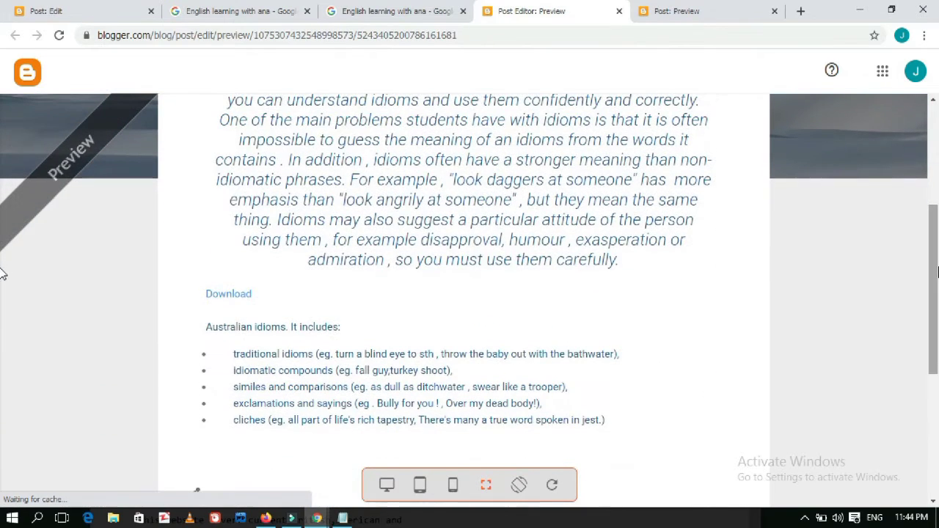
left_click(217, 296)
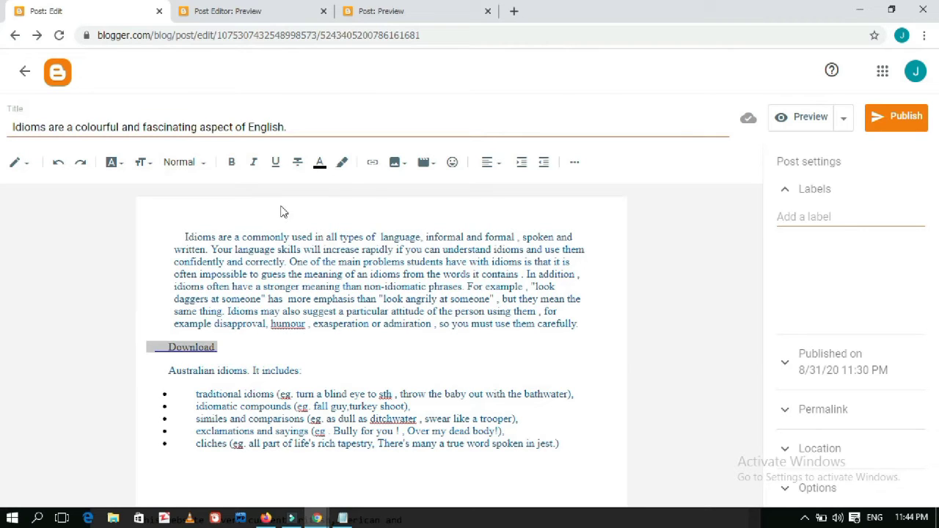
Delete the linked word "Download" above the "Australian idioms" line and save the post.
left_click(216, 347)
key("BackSpace")
key("BackSpace")
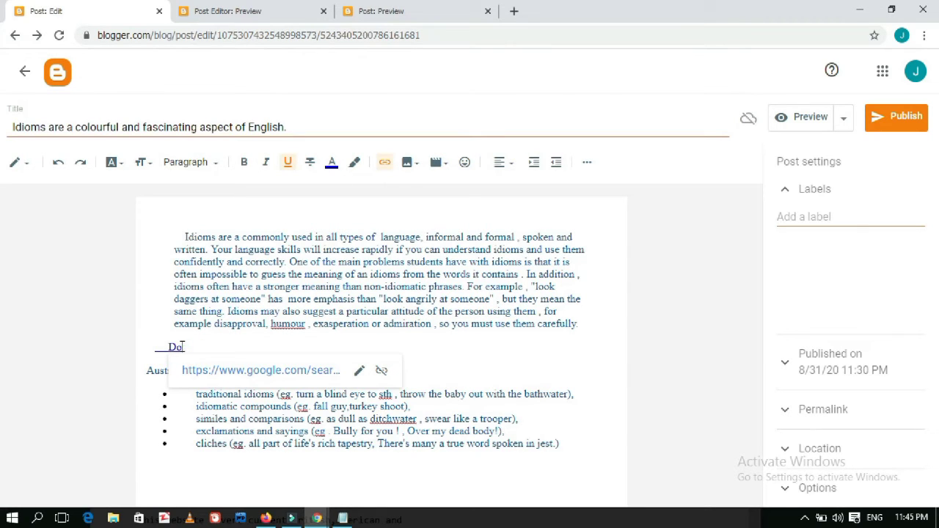
key("BackSpace")
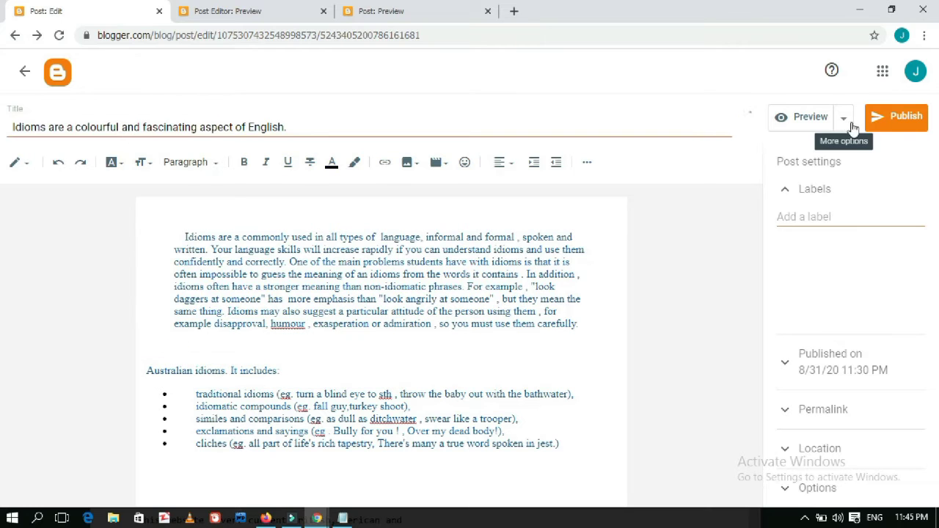
left_click(846, 120)
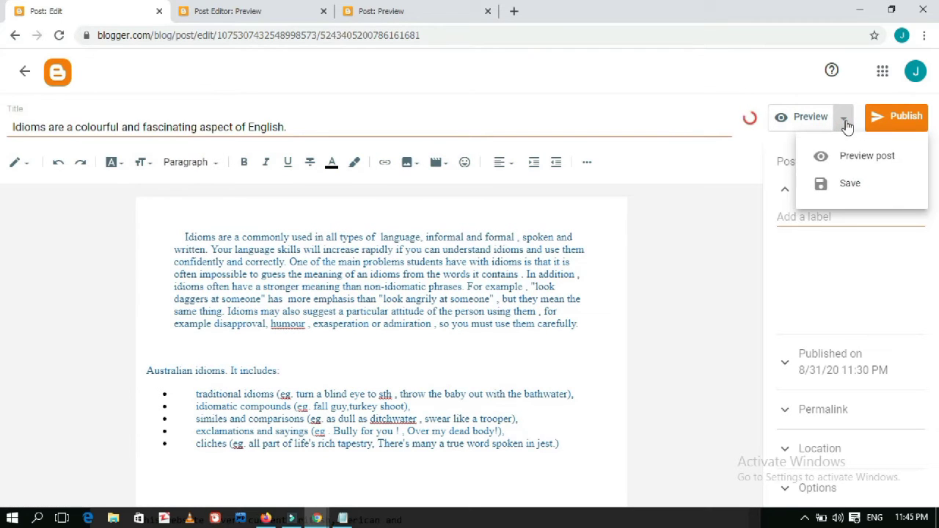
left_click(848, 182)
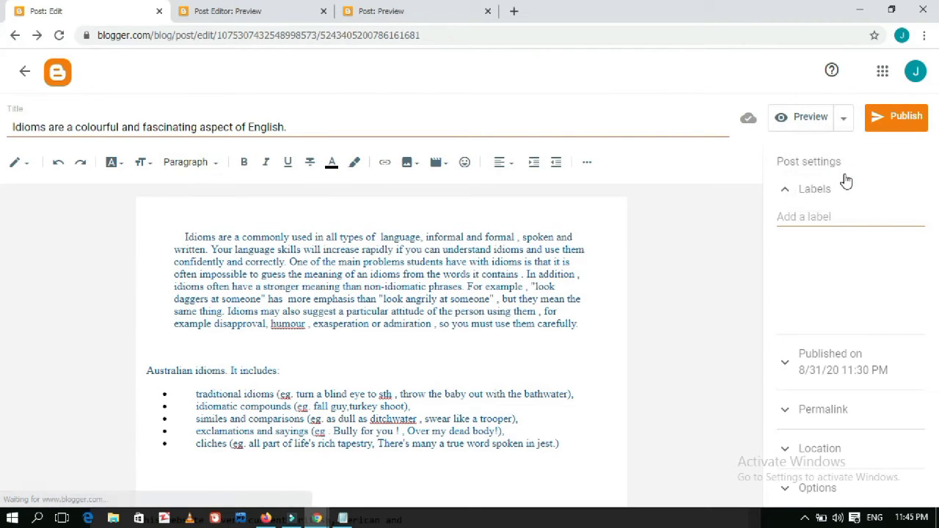
Preview the post to check the area above "Australian idioms" and return to the post editor.
left_click(787, 128)
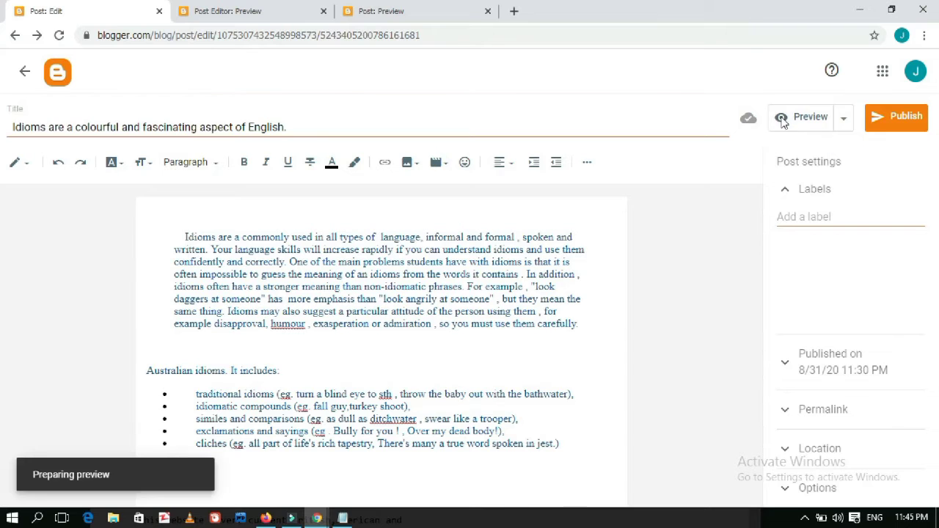
scroll(4, 247, "down", 3)
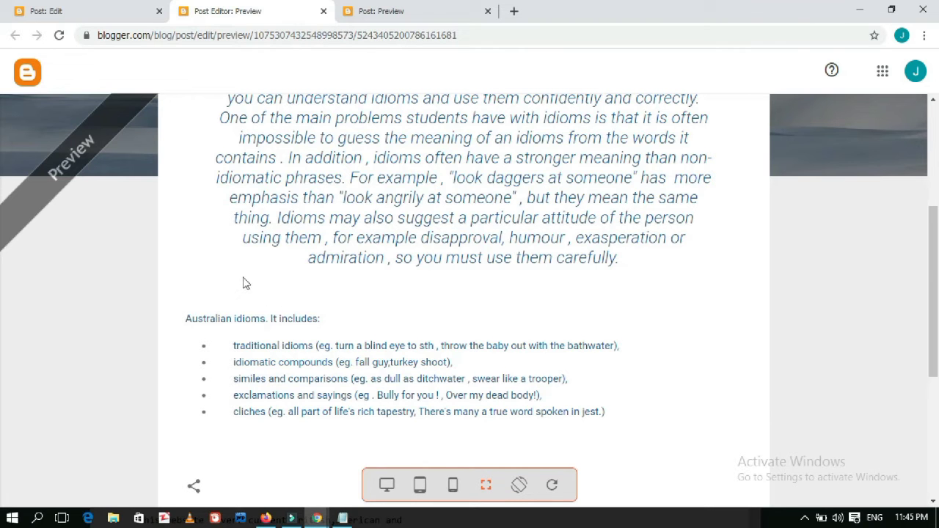
scroll(2, 221, "up", 4)
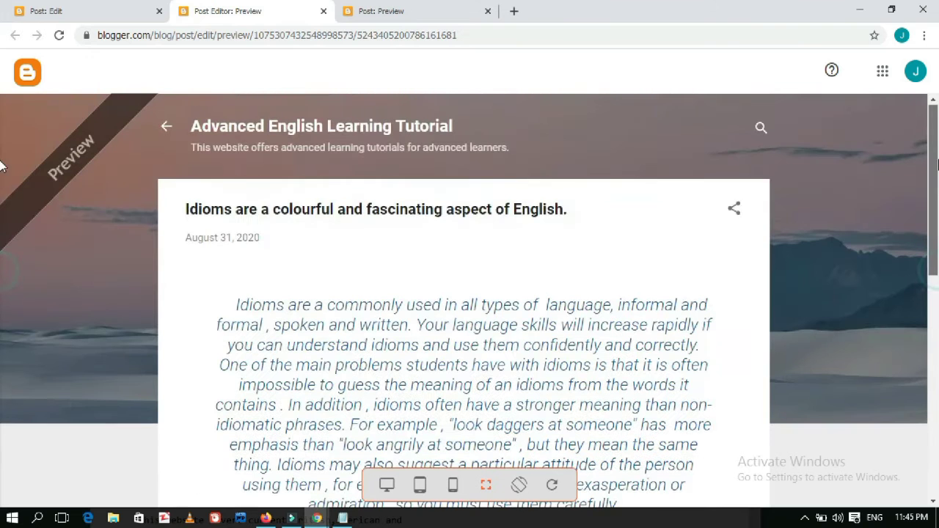
left_click(102, 11)
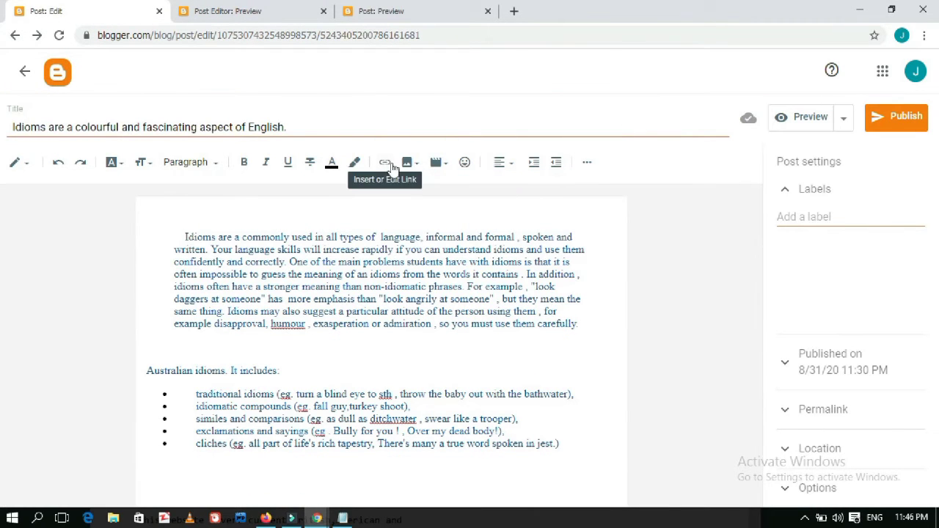
Enter the text "Download Anna Enlish Tutorial" on the empty line above "Australian idioms".
left_click(191, 346)
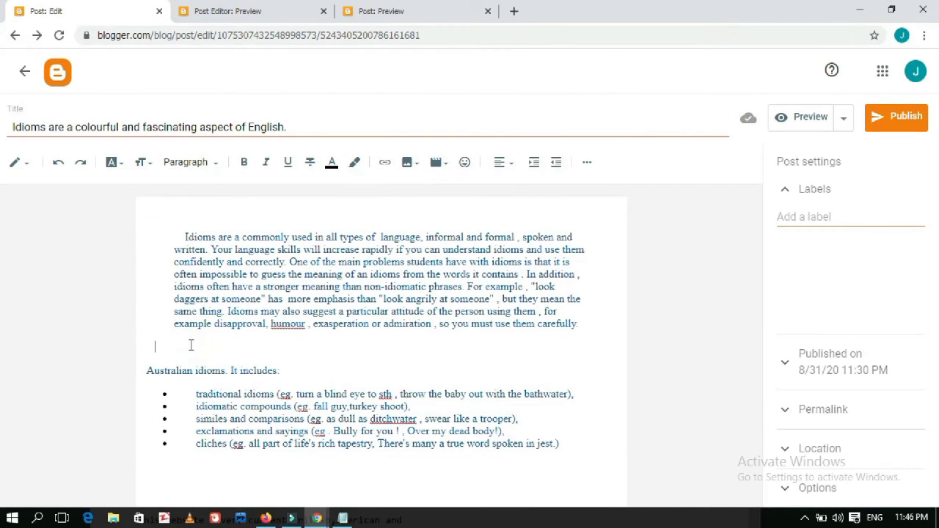
type("Do")
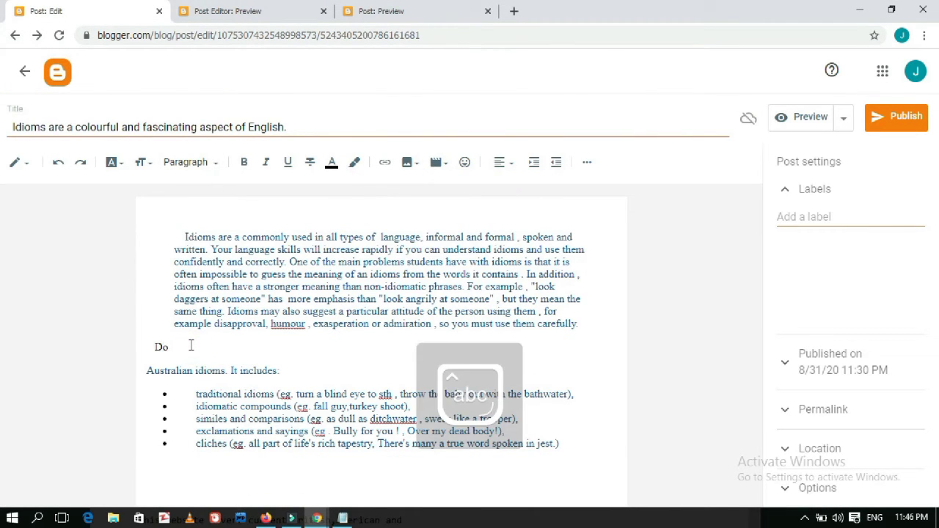
type("wnload")
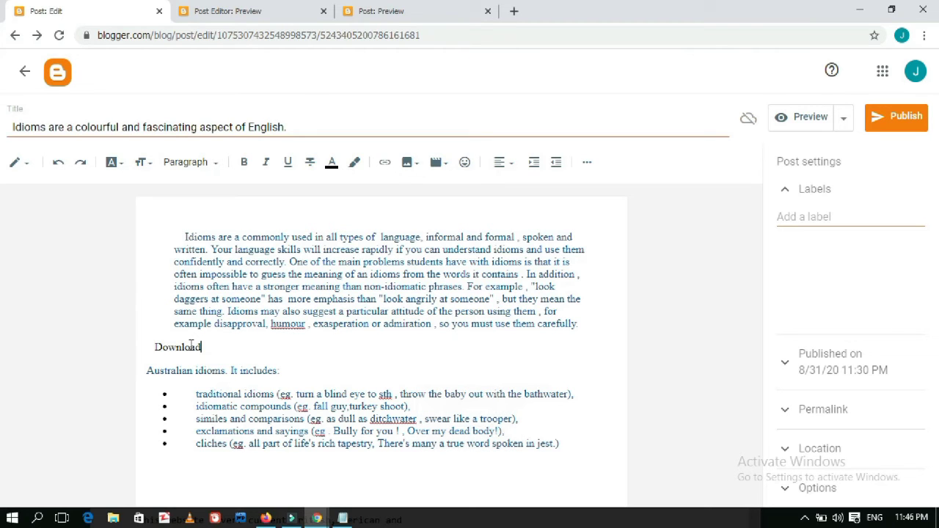
type(" ANN")
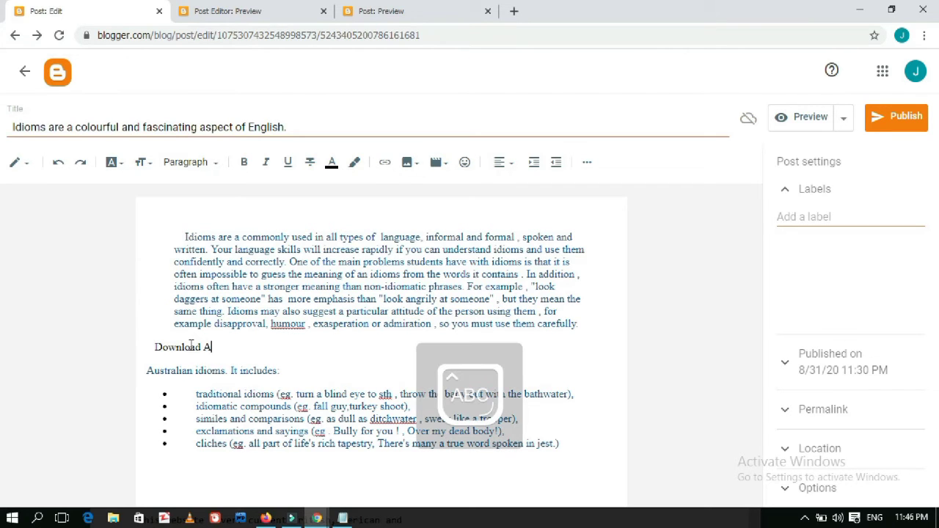
key("BackSpace")
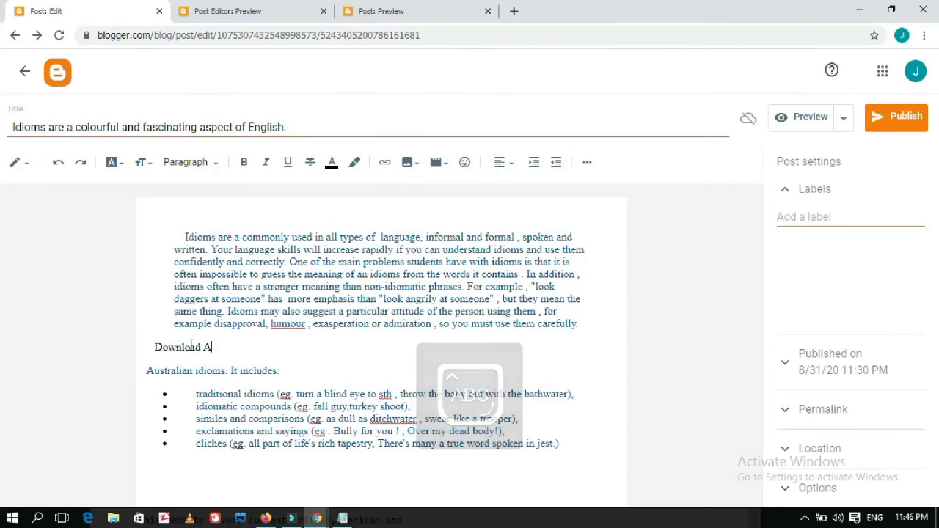
type("nna En")
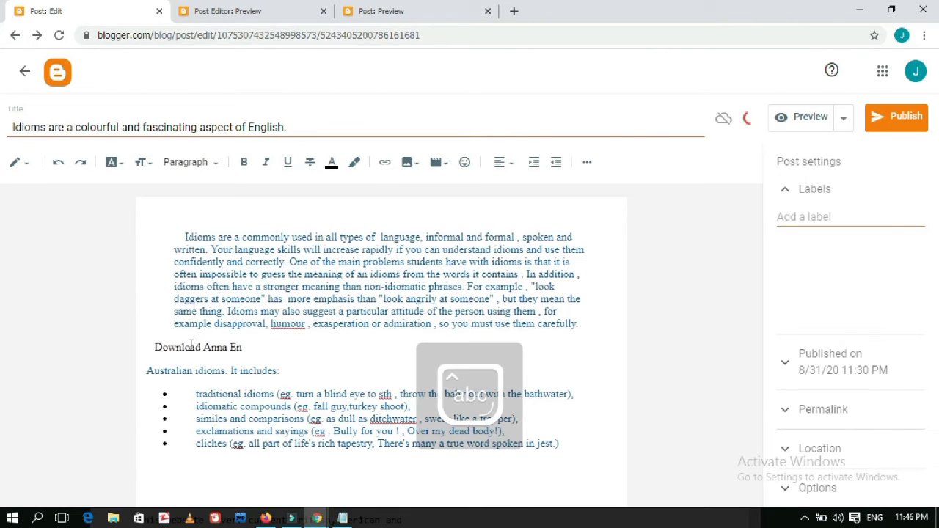
type("lish")
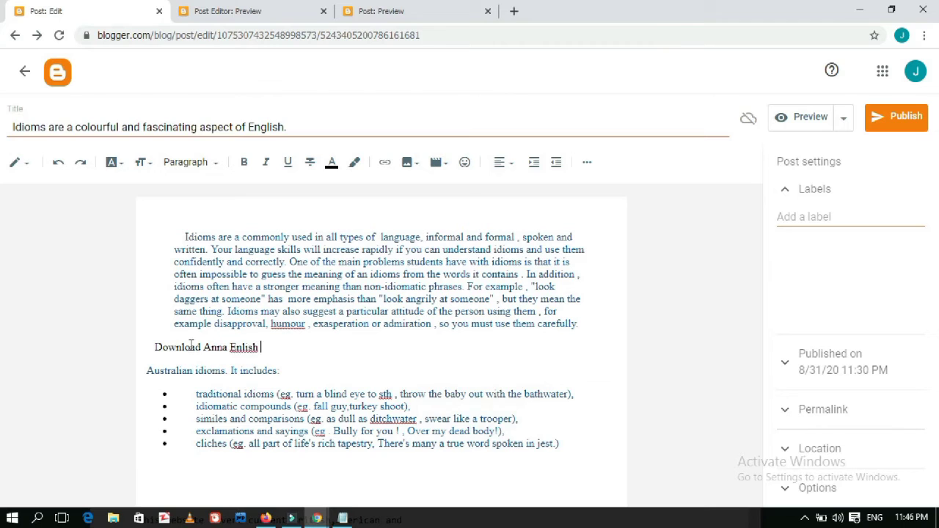
type(" Tu")
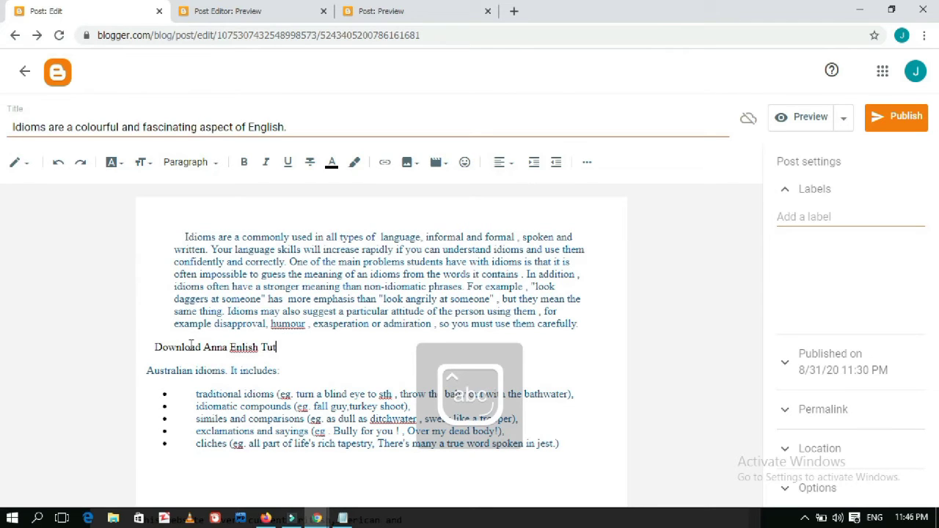
type("torial")
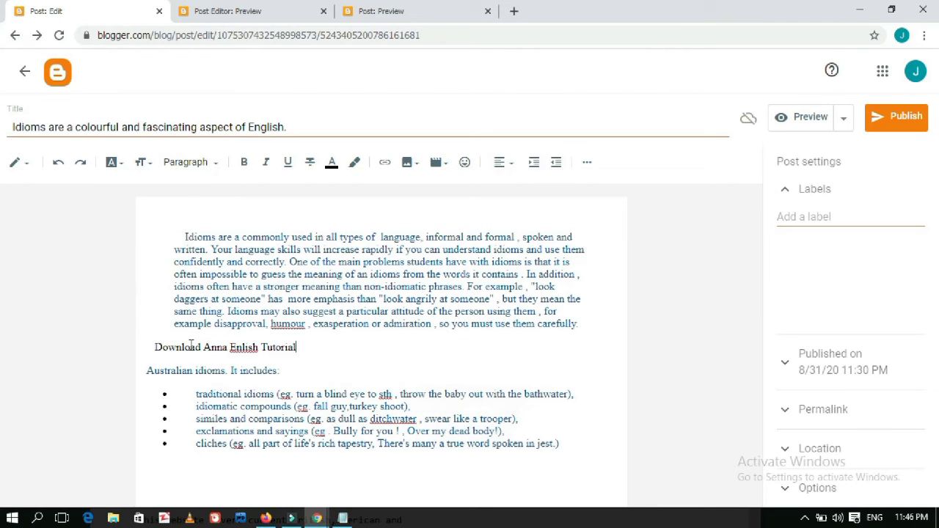
Start a link on the "Download Anna Enlish Tutorial" text and copy the "English learning with ana" Google search address from Firefox.
left_click_drag(296, 348, 143, 353)
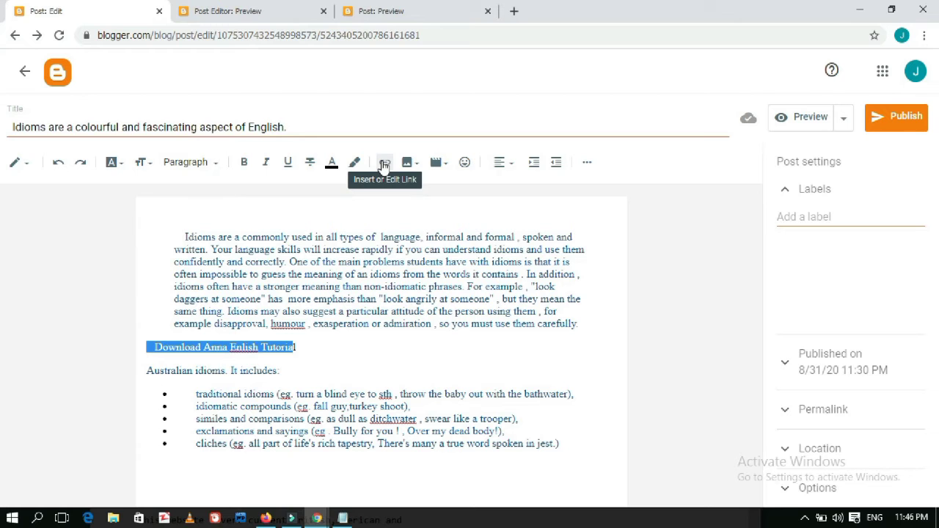
left_click(387, 162)
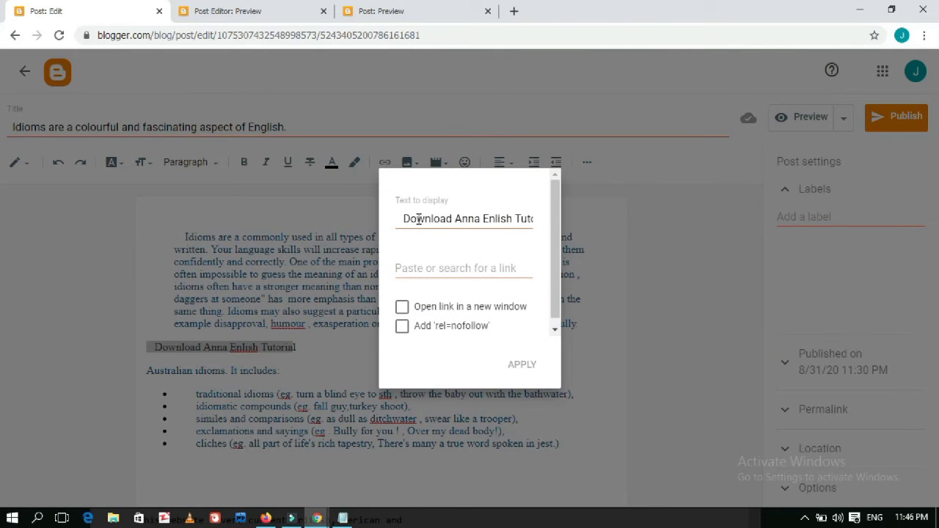
left_click(432, 268)
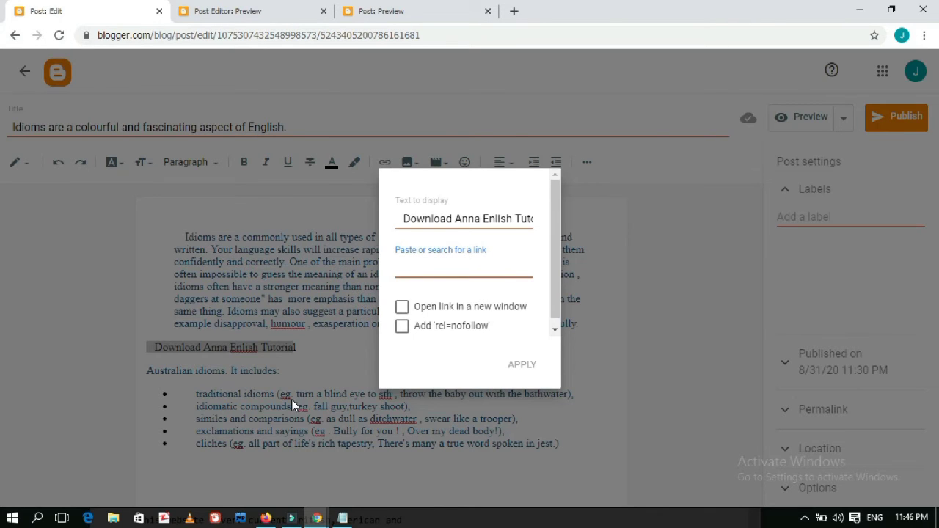
left_click(262, 519)
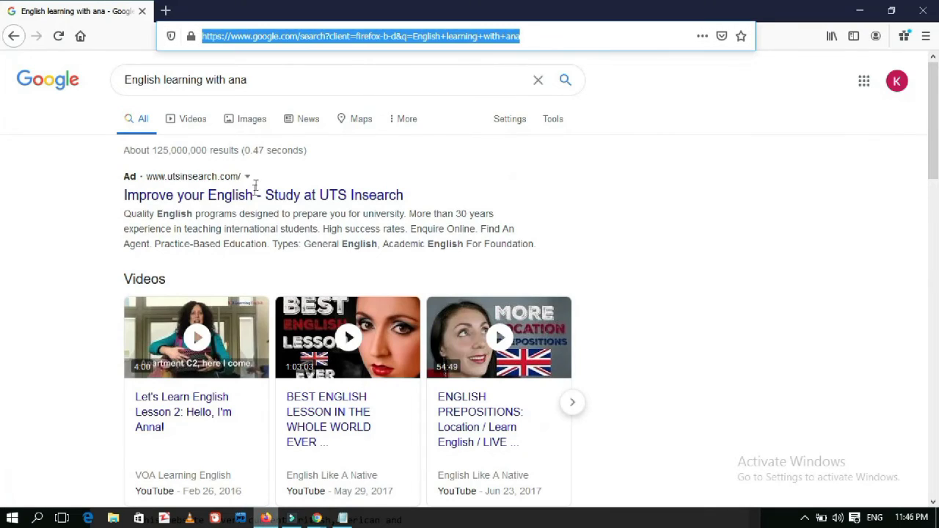
left_click(314, 35)
double_click(313, 35)
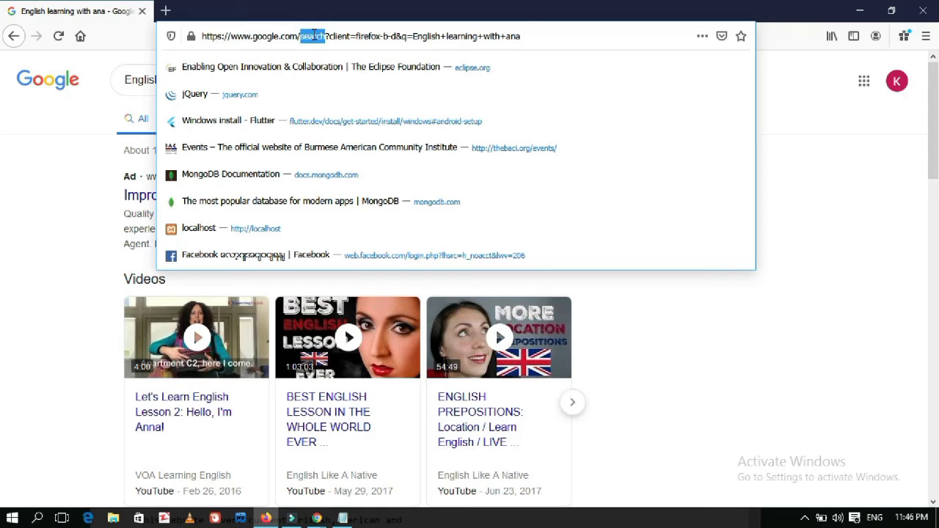
triple_click(312, 35)
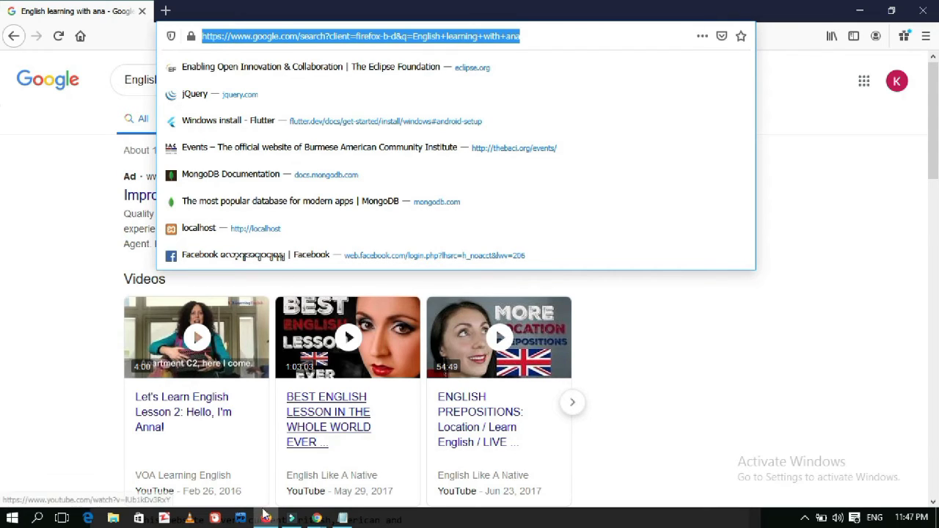
Return to the post editor in Chrome, paste the copied search address as the link target and apply the link.
mouse_move(267, 519)
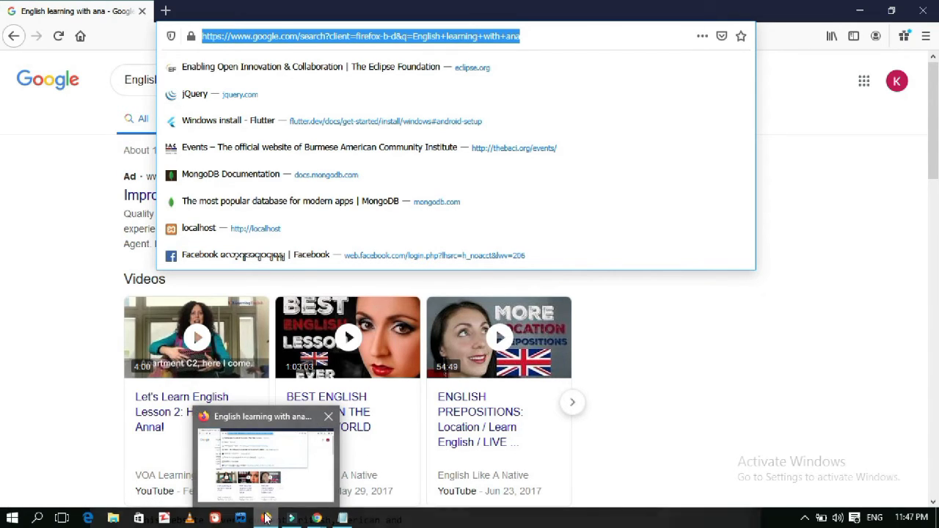
mouse_move(317, 519)
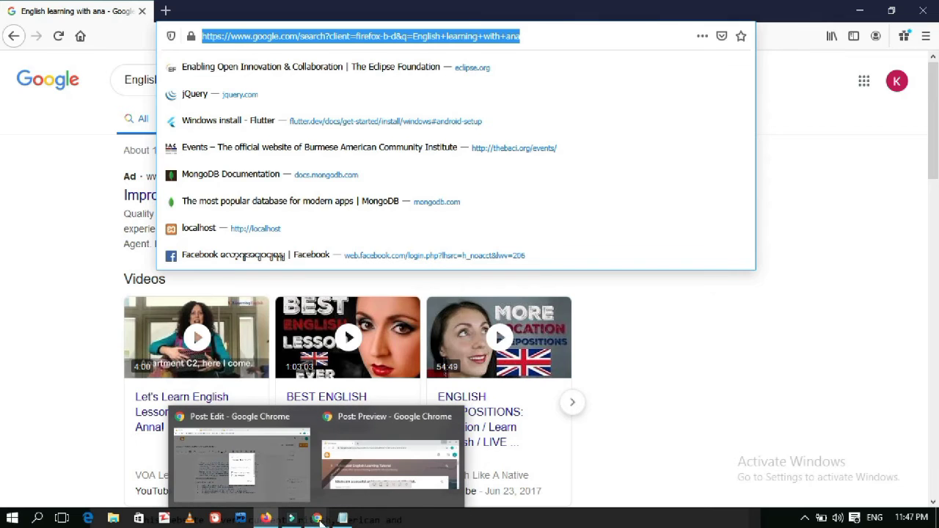
left_click(277, 487)
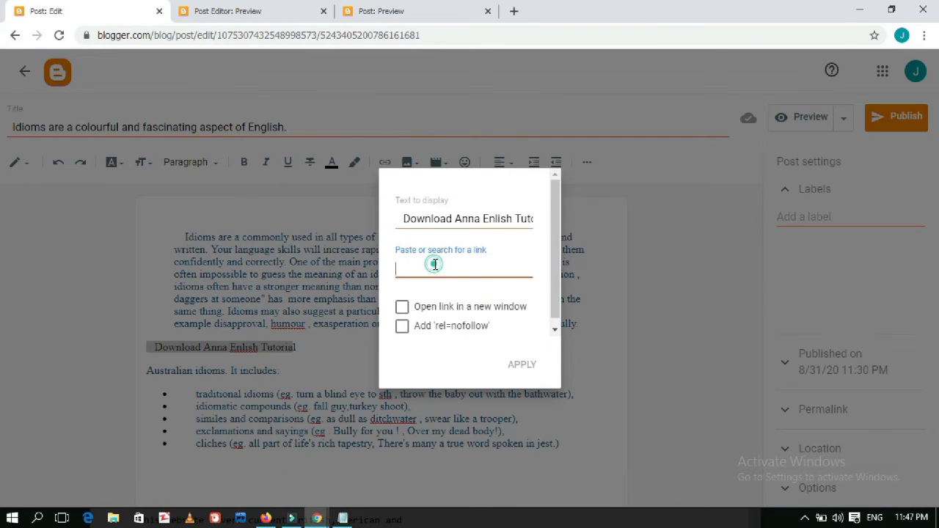
key("ctrl+v")
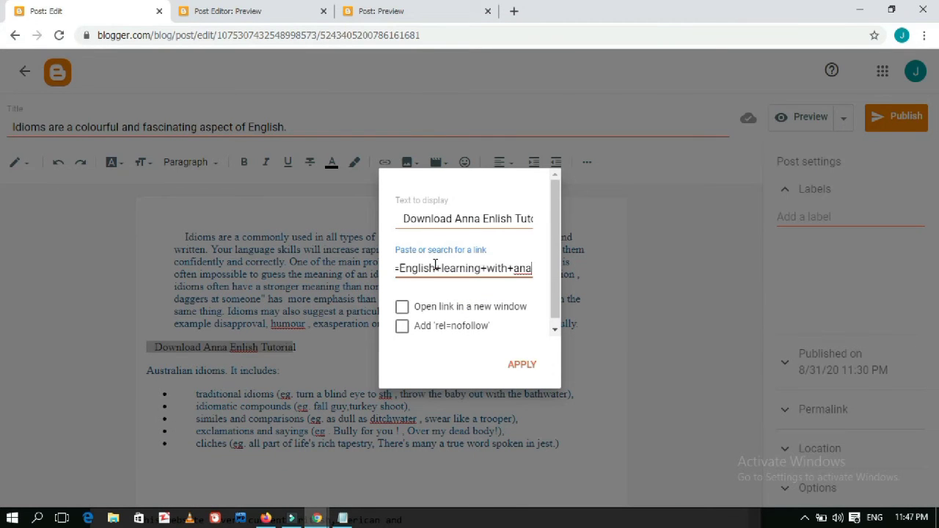
left_click(522, 364)
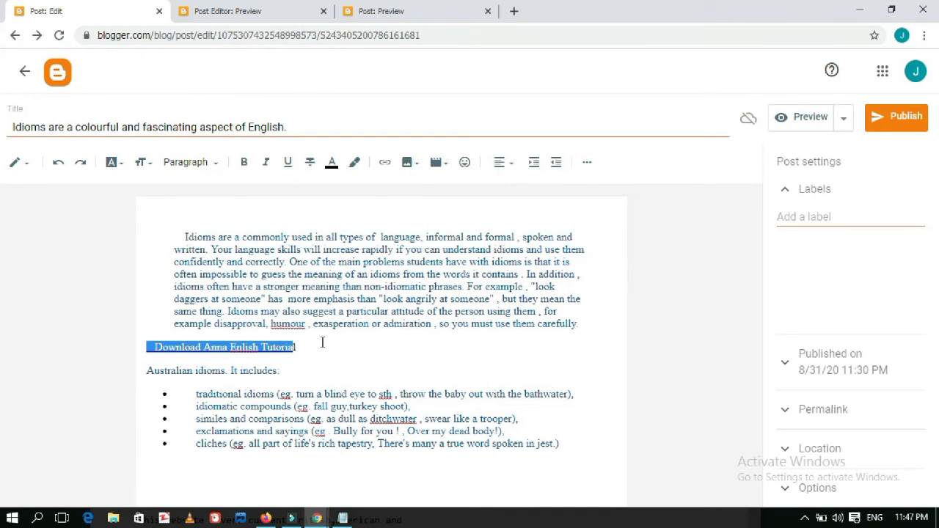
Follow the "Download Anna Enlish Tutorial" link from the editor to check its target and return to the post.
left_click(211, 347)
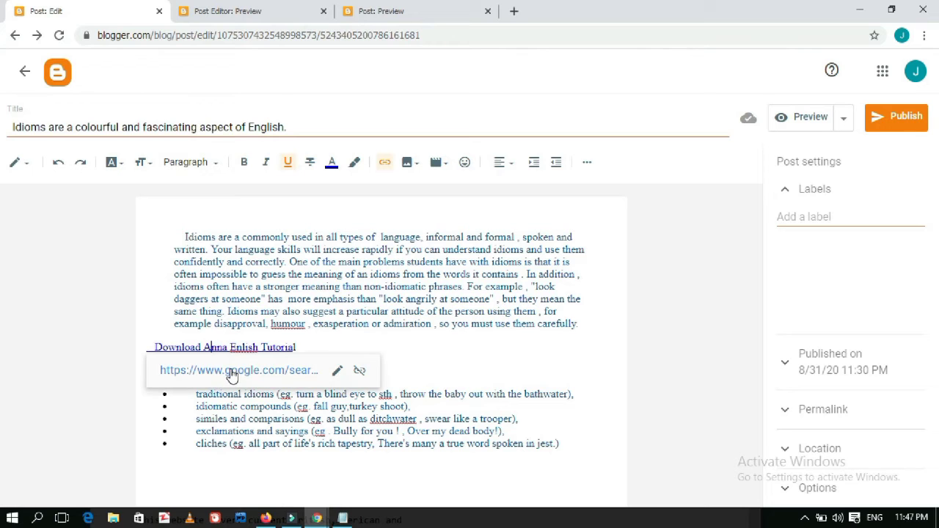
left_click(233, 371)
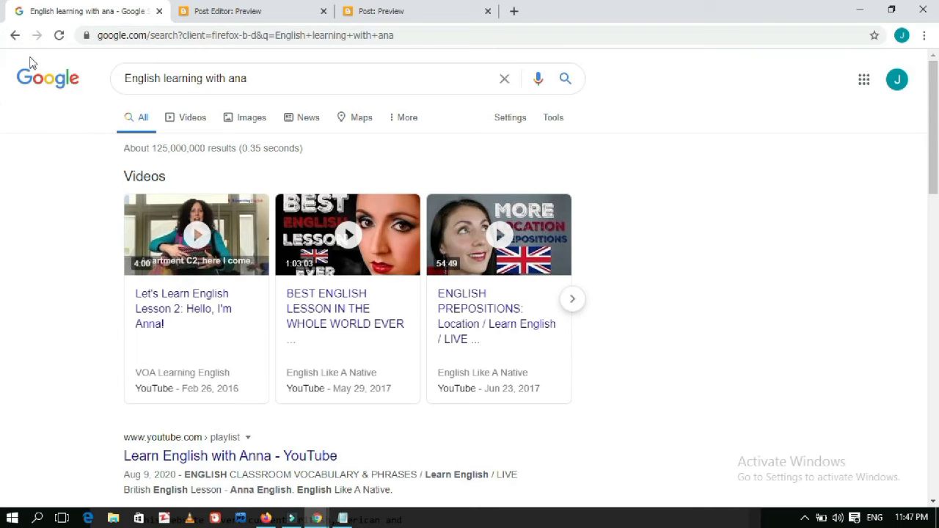
left_click(15, 37)
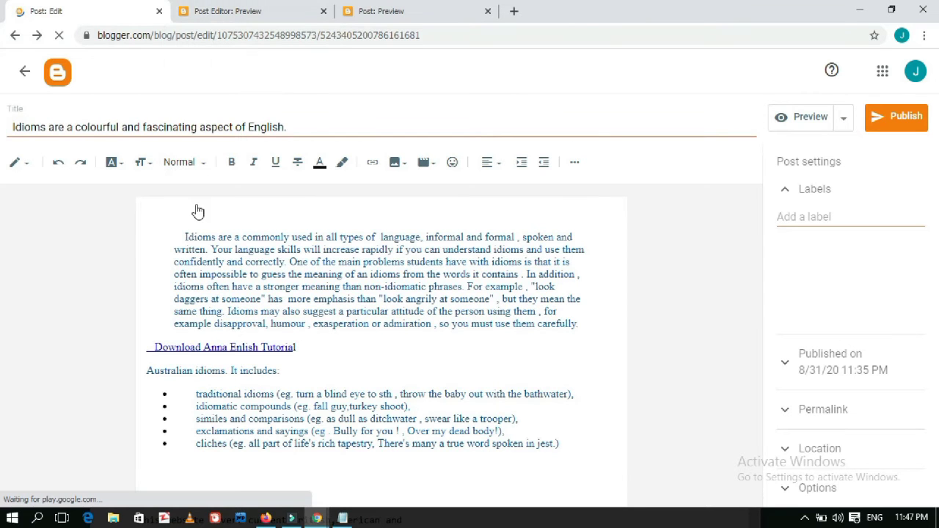
Link the whole "Download Anna Enlish Tutorial" line to the copied Google search address from Firefox, set to open in a new window.
left_click_drag(307, 348, 136, 345)
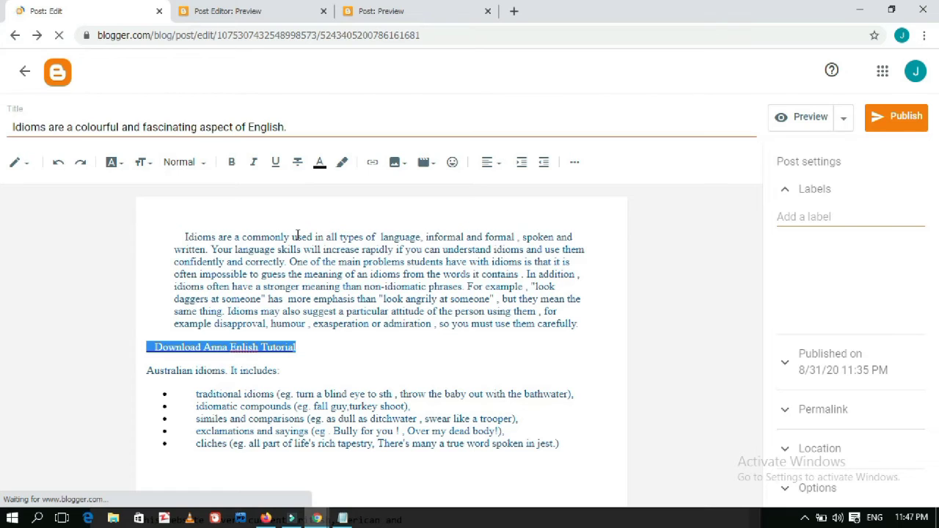
left_click(372, 163)
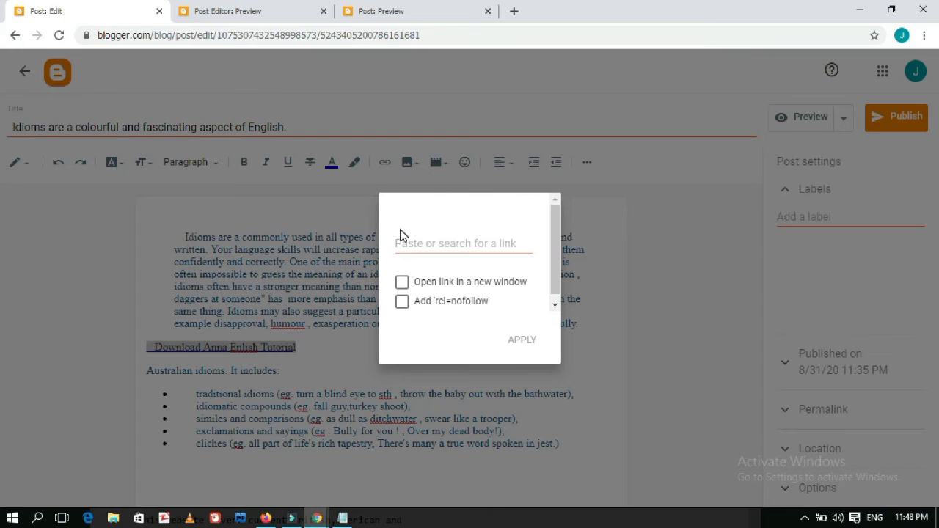
left_click(408, 247)
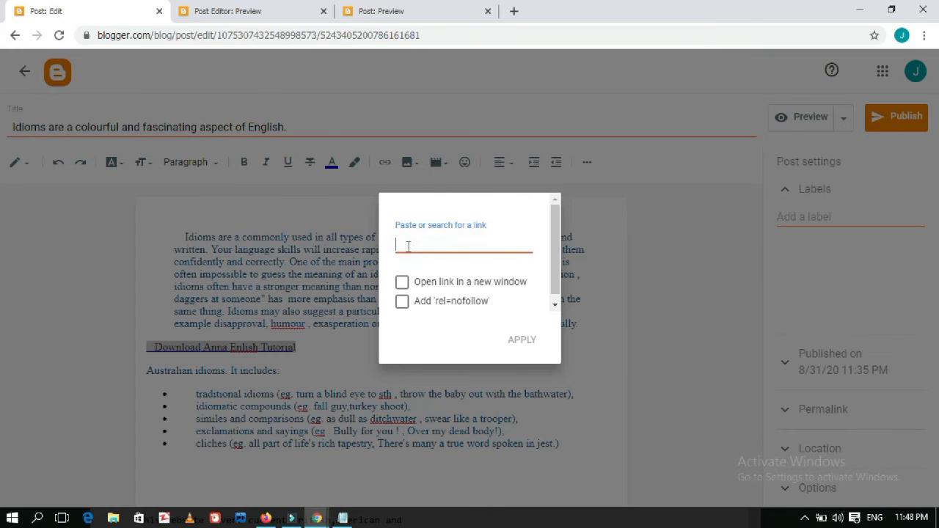
left_click(267, 519)
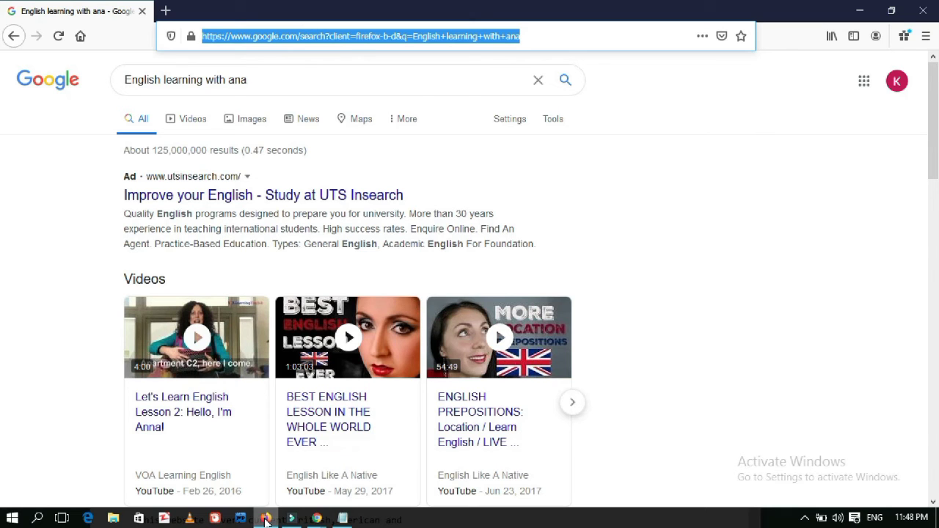
mouse_move(318, 520)
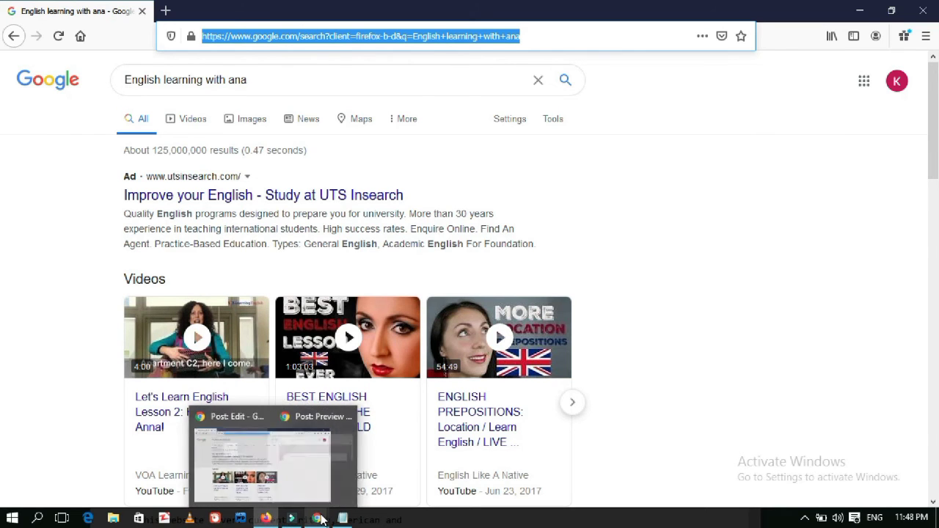
left_click(287, 482)
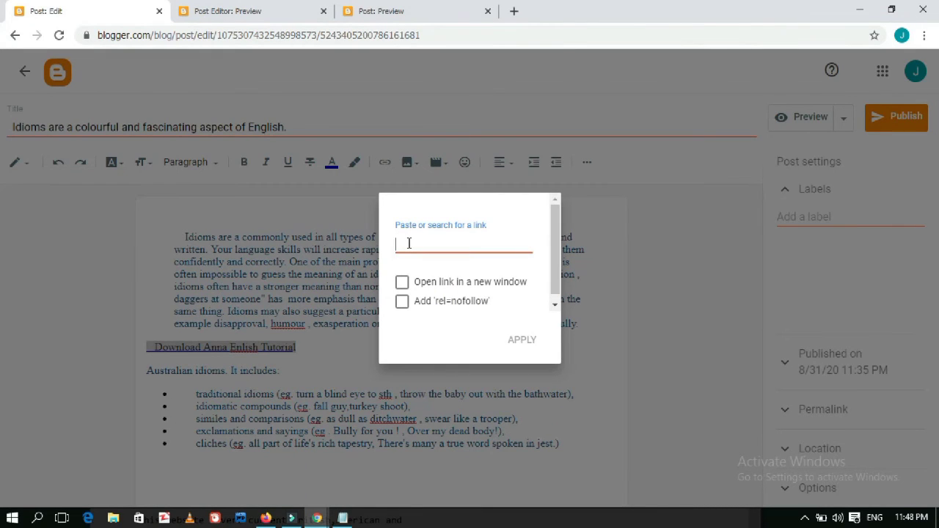
key("ctrl+v")
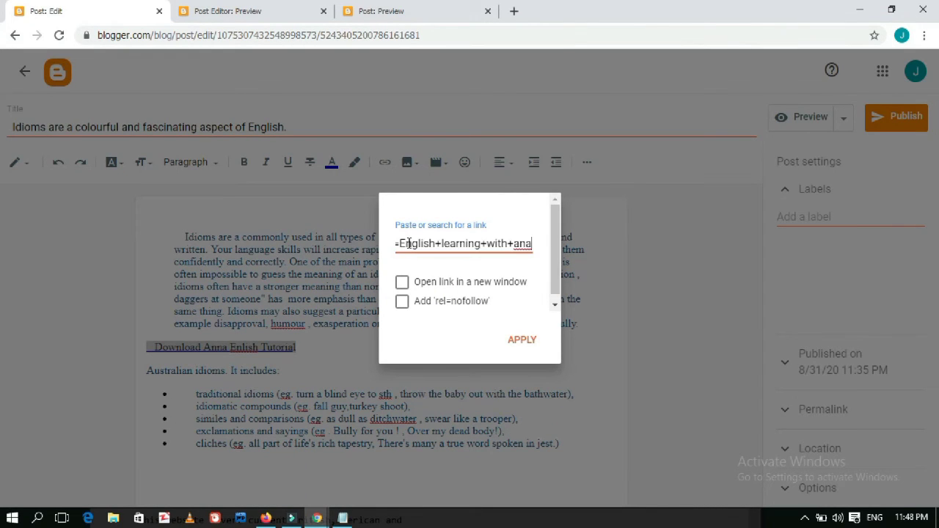
left_click(403, 284)
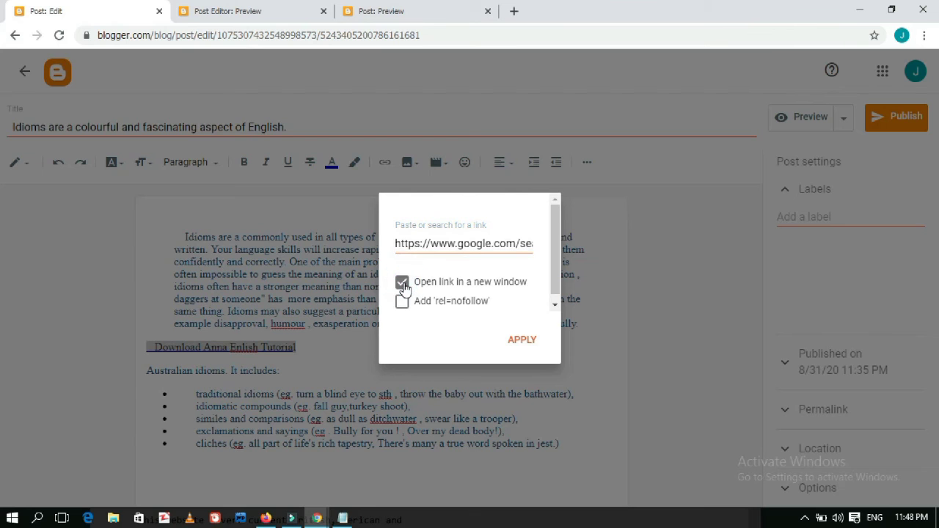
left_click(522, 341)
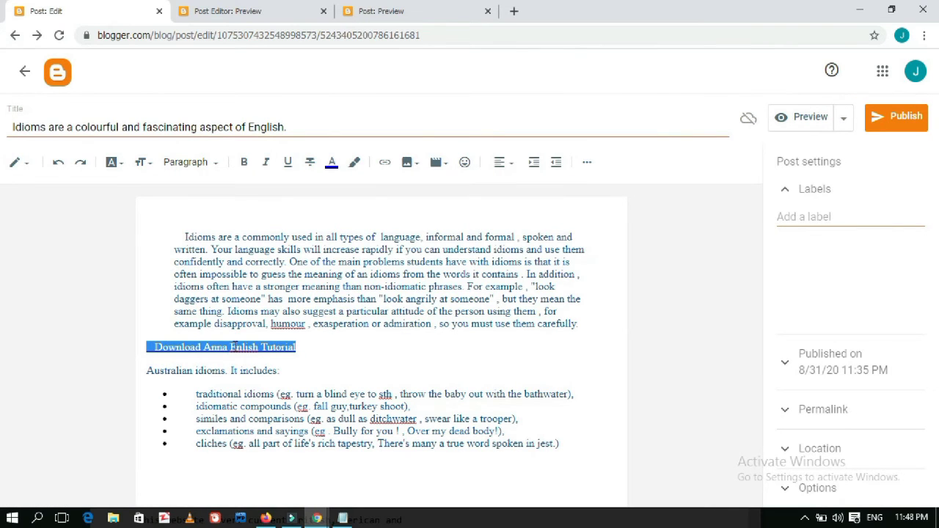
Follow the relinked "Download Anna Enlish Tutorial" text from the editor to test the new-window option.
left_click(298, 360)
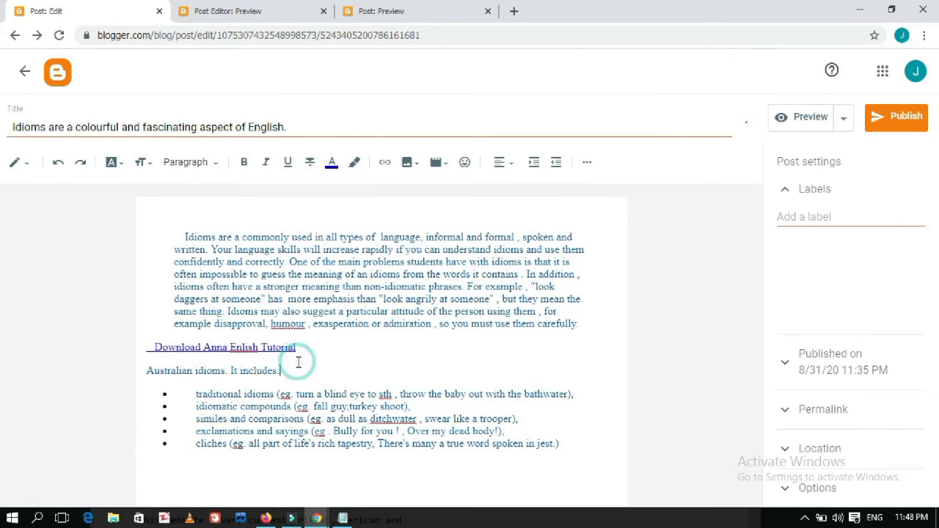
left_click(259, 349)
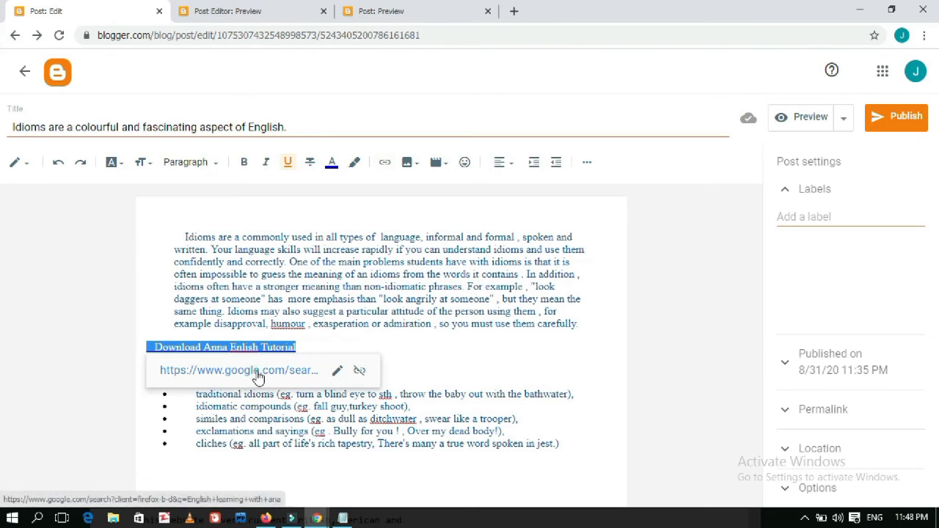
left_click(256, 375)
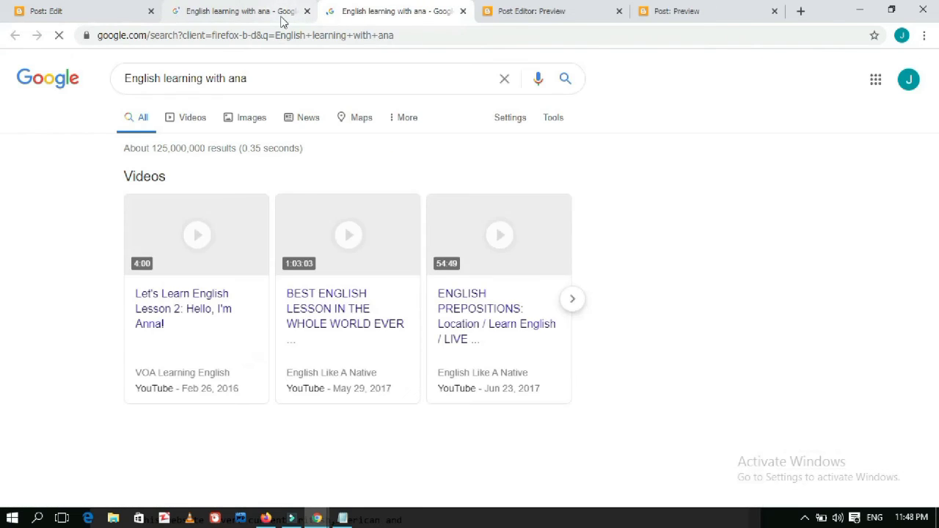
Check the search page opened in its own tab by the "Download Anna Enlish Tutorial" link and return to the post editor.
left_click(99, 14)
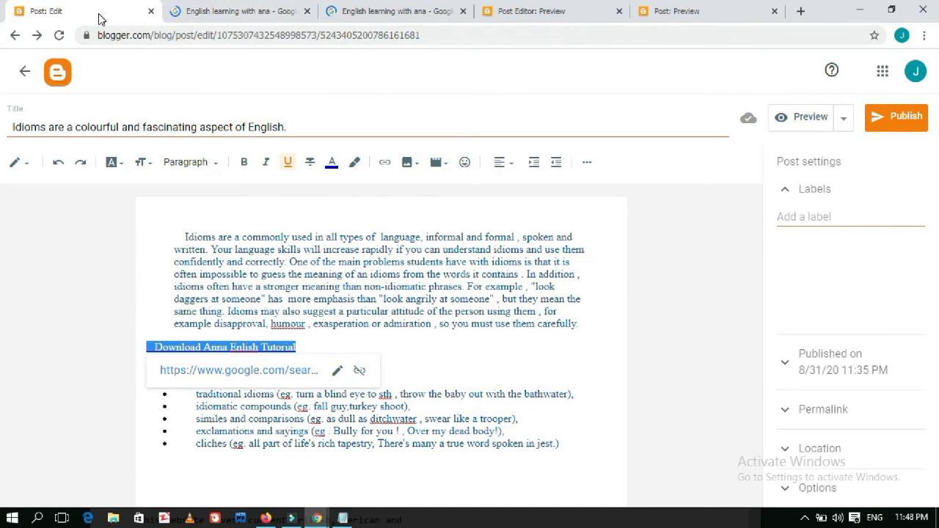
left_click(210, 11)
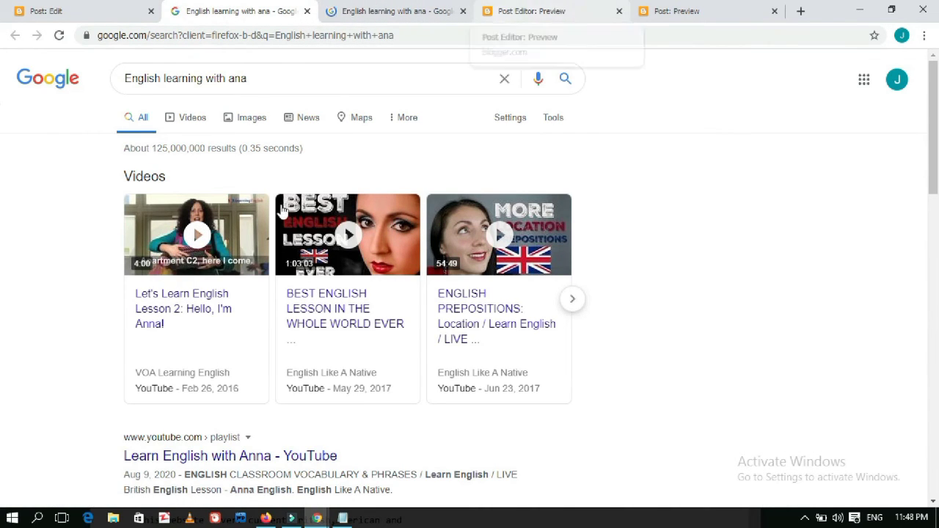
left_click(114, 16)
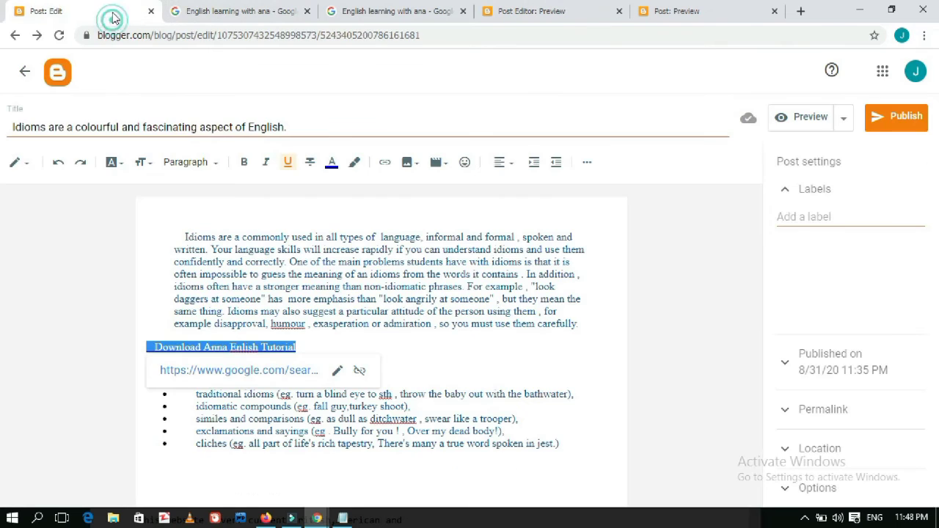
Review the new-window and rel=nofollow options in the link settings of the "Download Anna Enlish Tutorial" line, then close them without applying.
left_click(298, 348)
left_click_drag(298, 348, 133, 355)
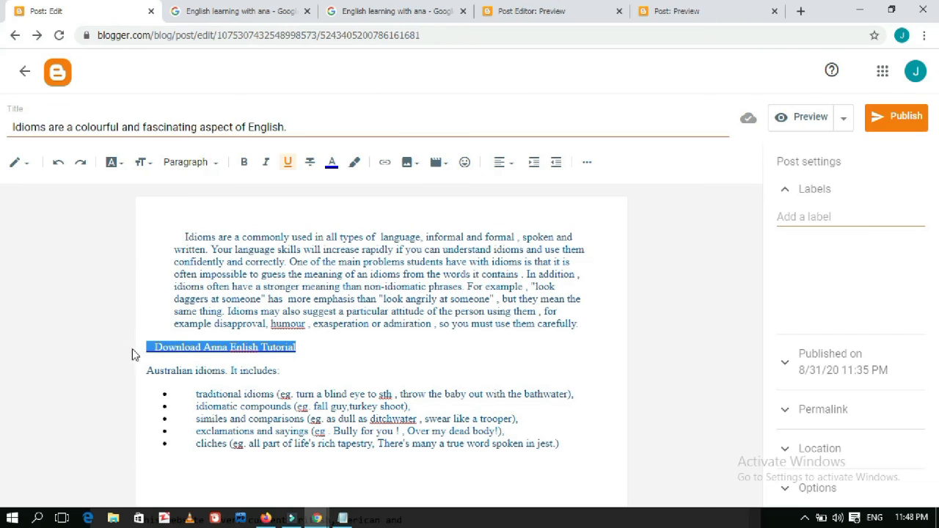
left_click(384, 162)
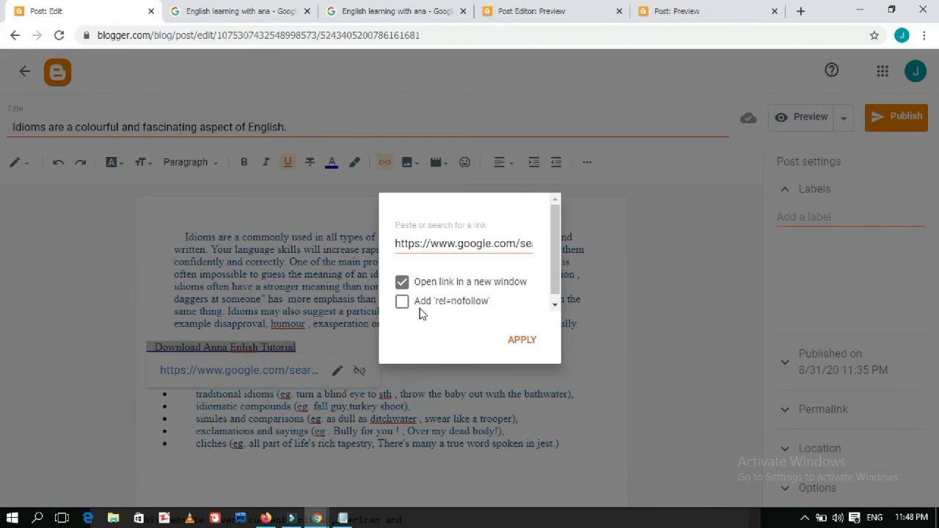
left_click(555, 304)
left_click(654, 306)
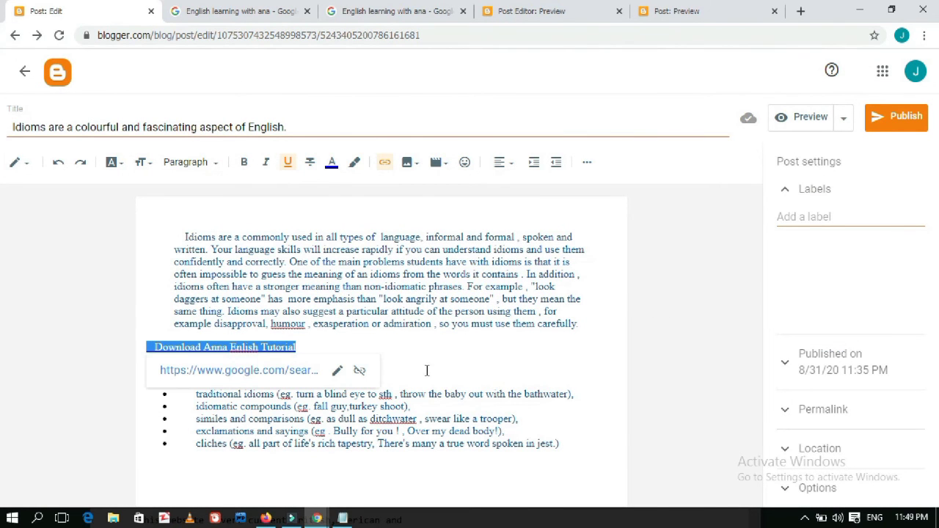
Delete the linked "Download Anna Enlish Tutorial" text from the post, keeping the "Australian idioms" line as its own paragraph.
left_click(301, 350)
key("Delete")
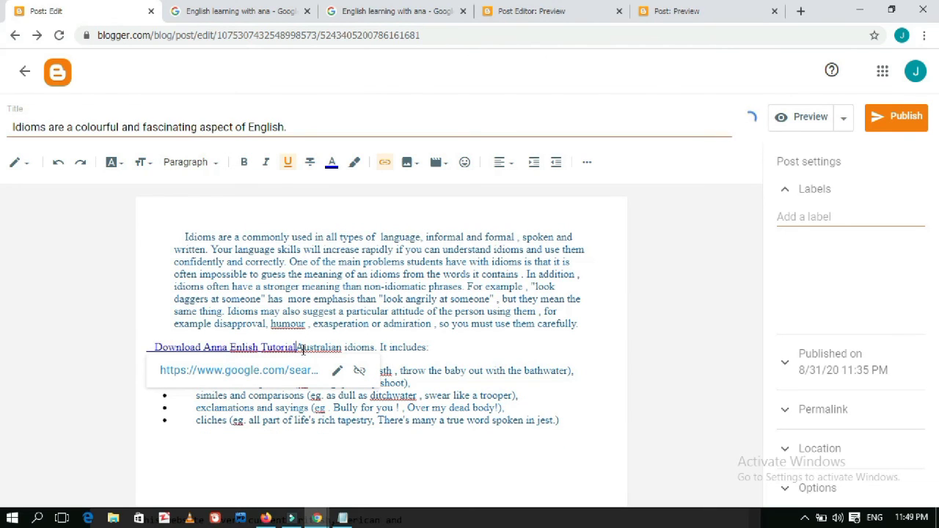
key("Return")
left_click_drag(296, 348, 147, 347)
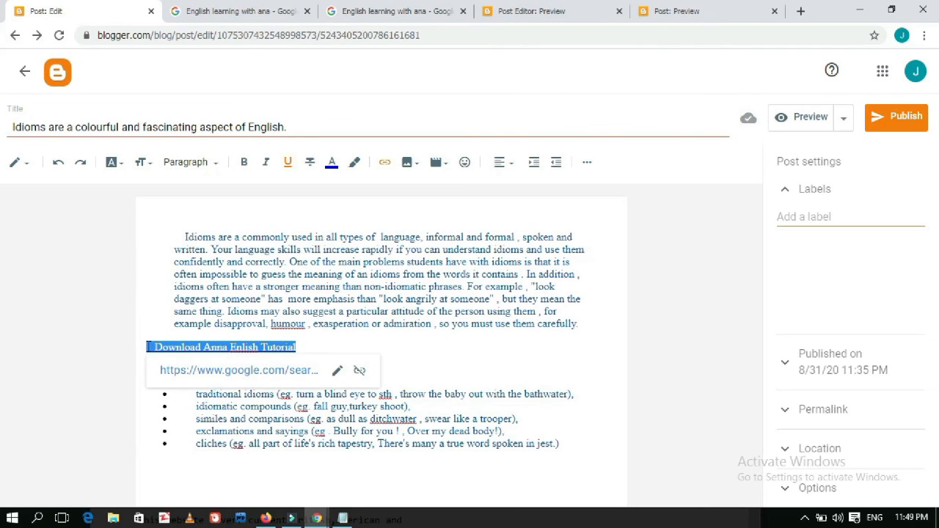
key("Delete")
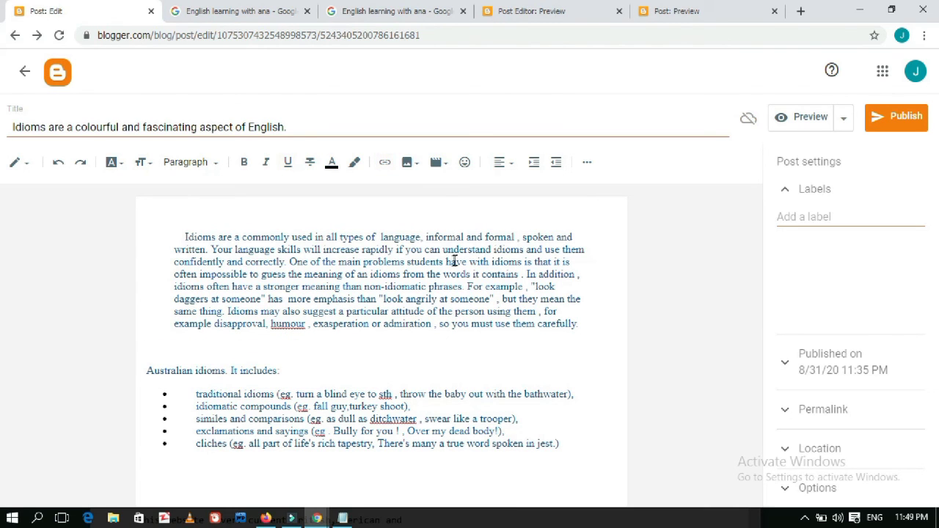
Preview the idioms post and examine the area between the introduction and the "Australian idioms" list.
left_click(784, 117)
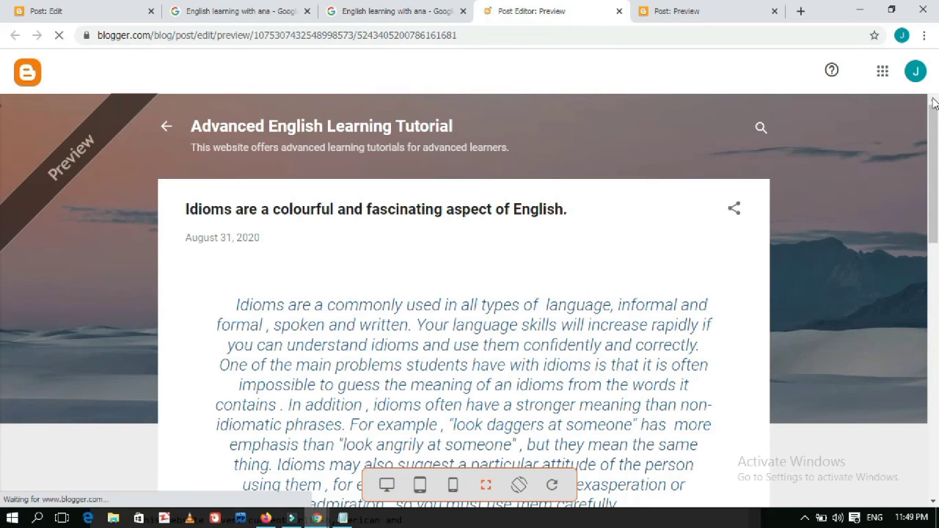
scroll(2, 220, "down", 2)
scroll(3, 227, "down", 2)
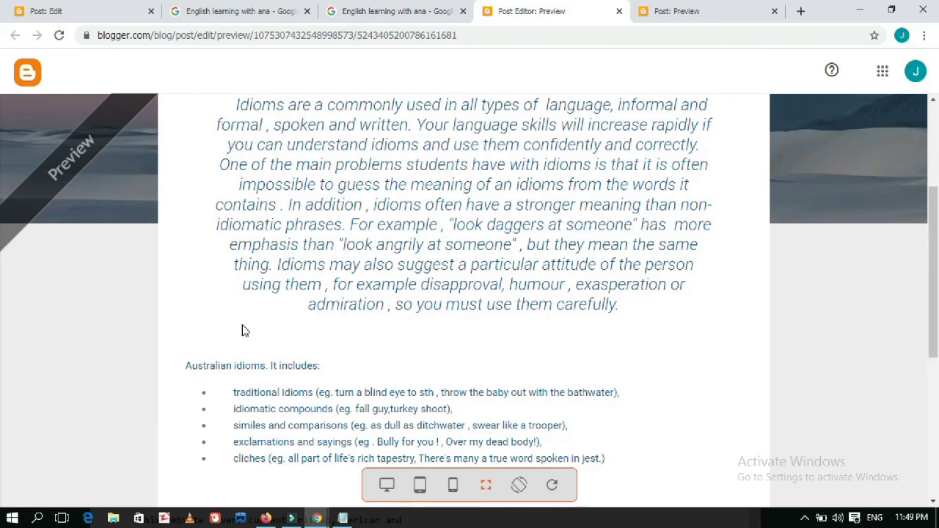
scroll(244, 330, "up", 3)
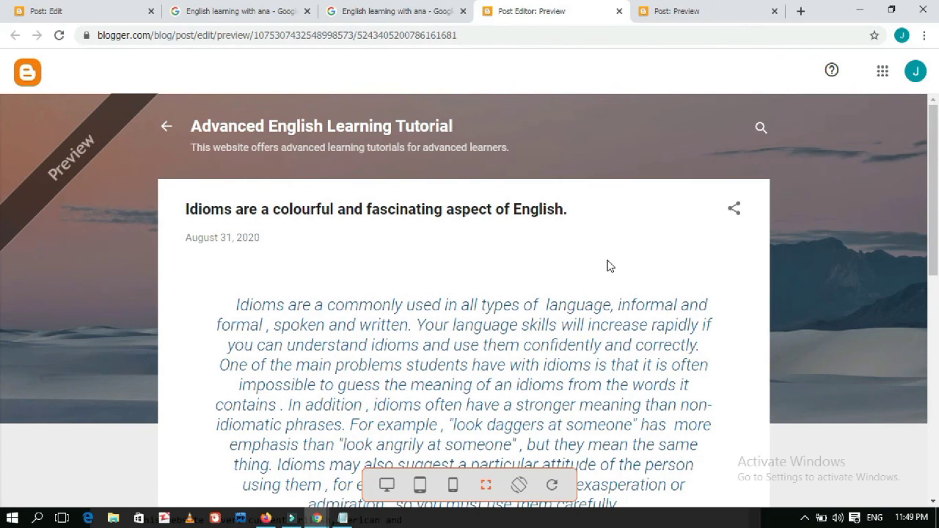